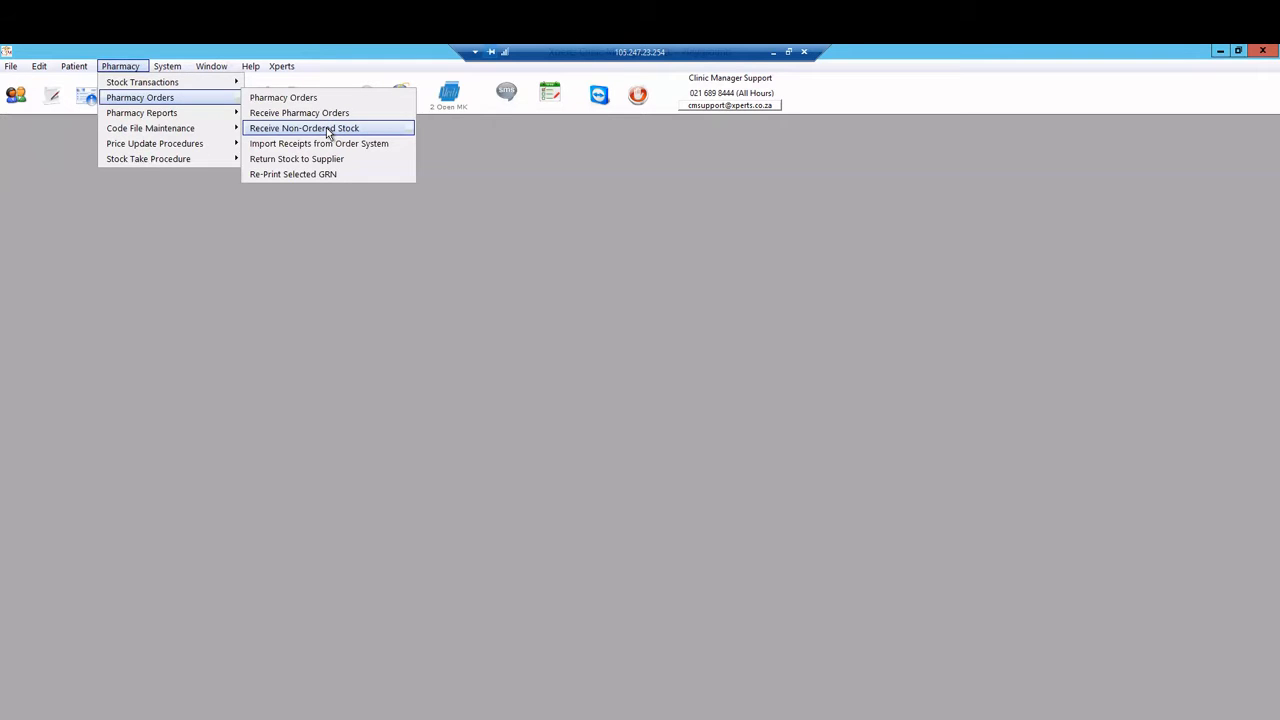
Open the form for receiving non-ordered stock and view its supplier list without choosing an entry
left_click(328, 133)
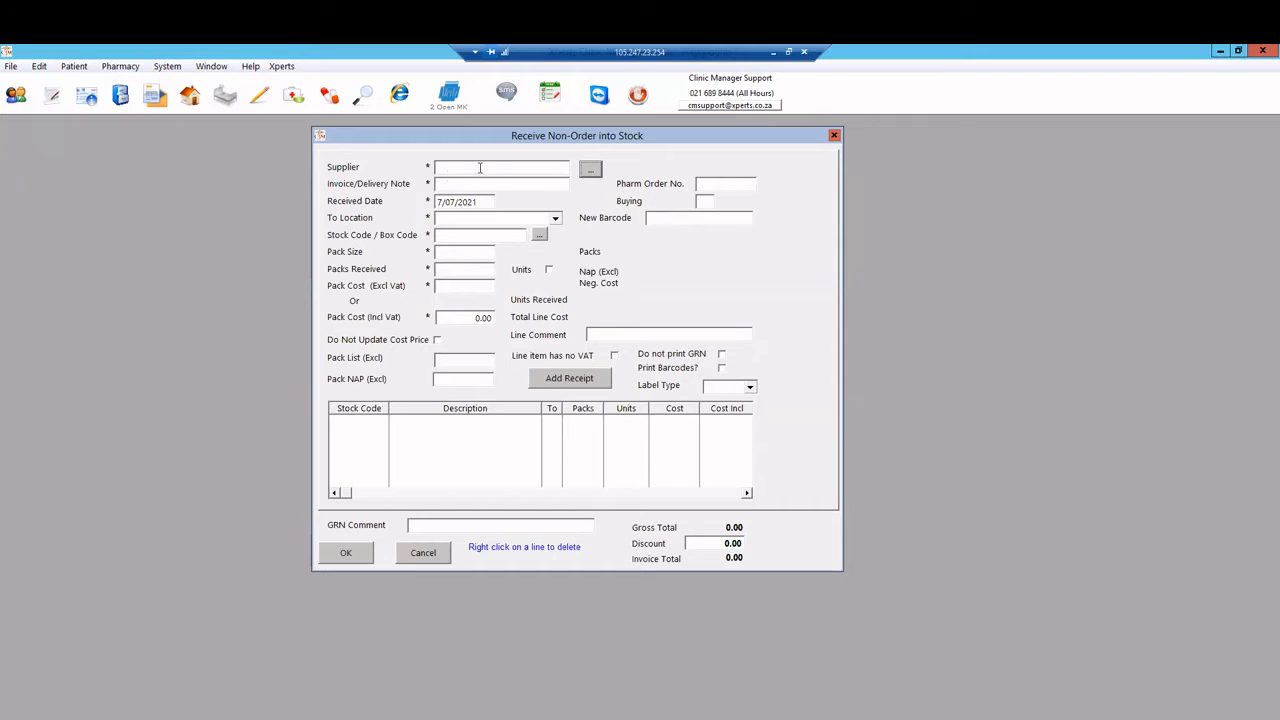
left_click(591, 172)
left_click(727, 442)
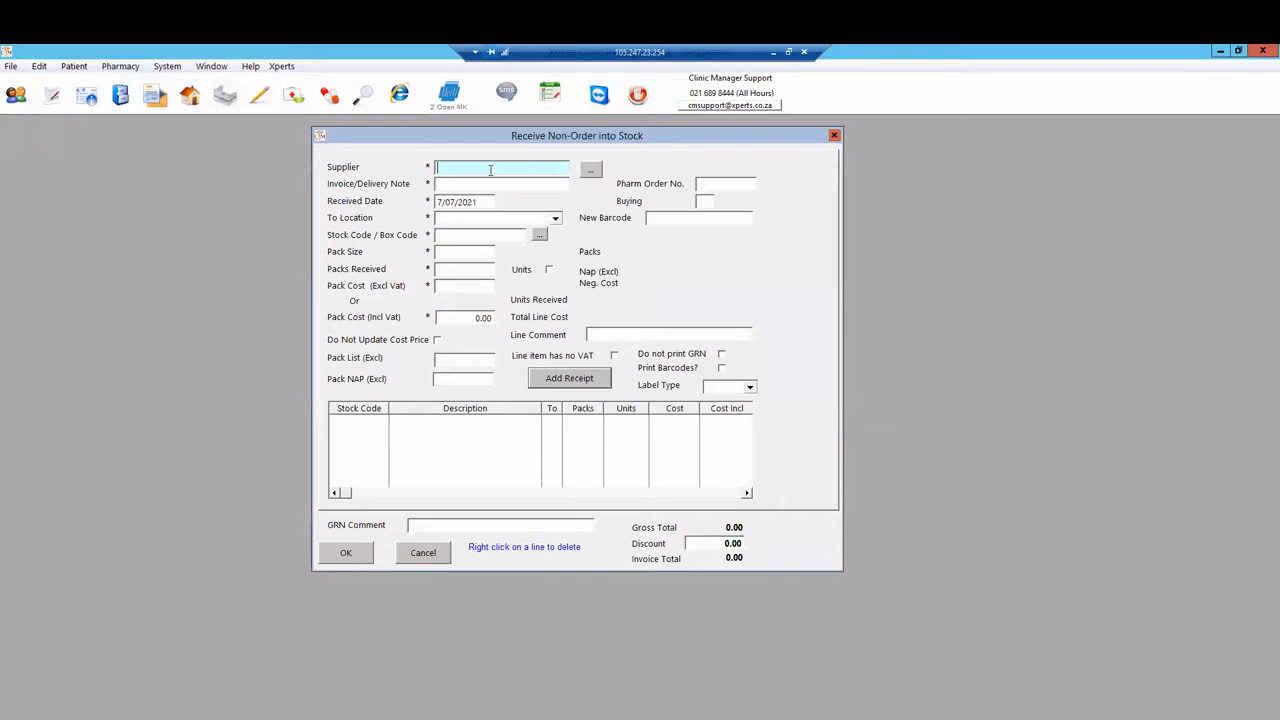
type("Dis-Chem")
key("shift+Home")
key("BackSpace")
Choose Supplier from the supplier list and enter 0001 as the invoice/delivery note
left_click(591, 174)
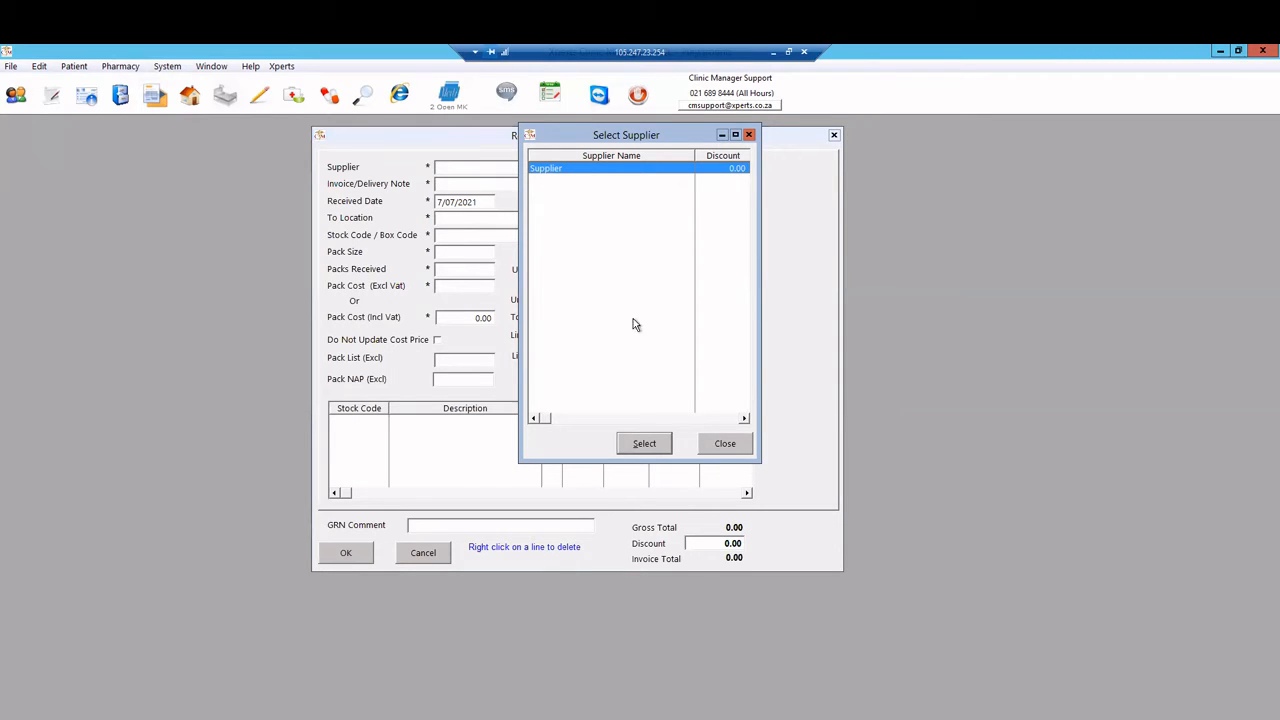
left_click(646, 443)
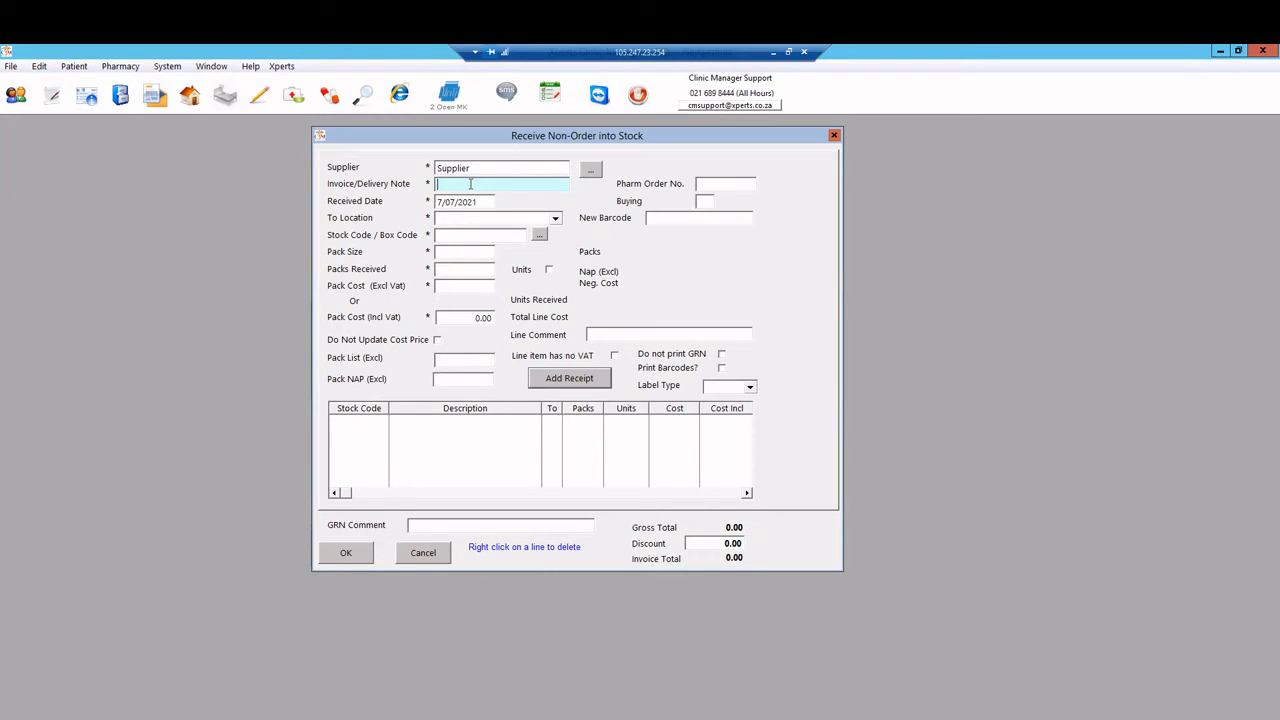
type("0001")
Set the received date to 6/07/2021 and the receiving location to Ward
left_click(487, 202)
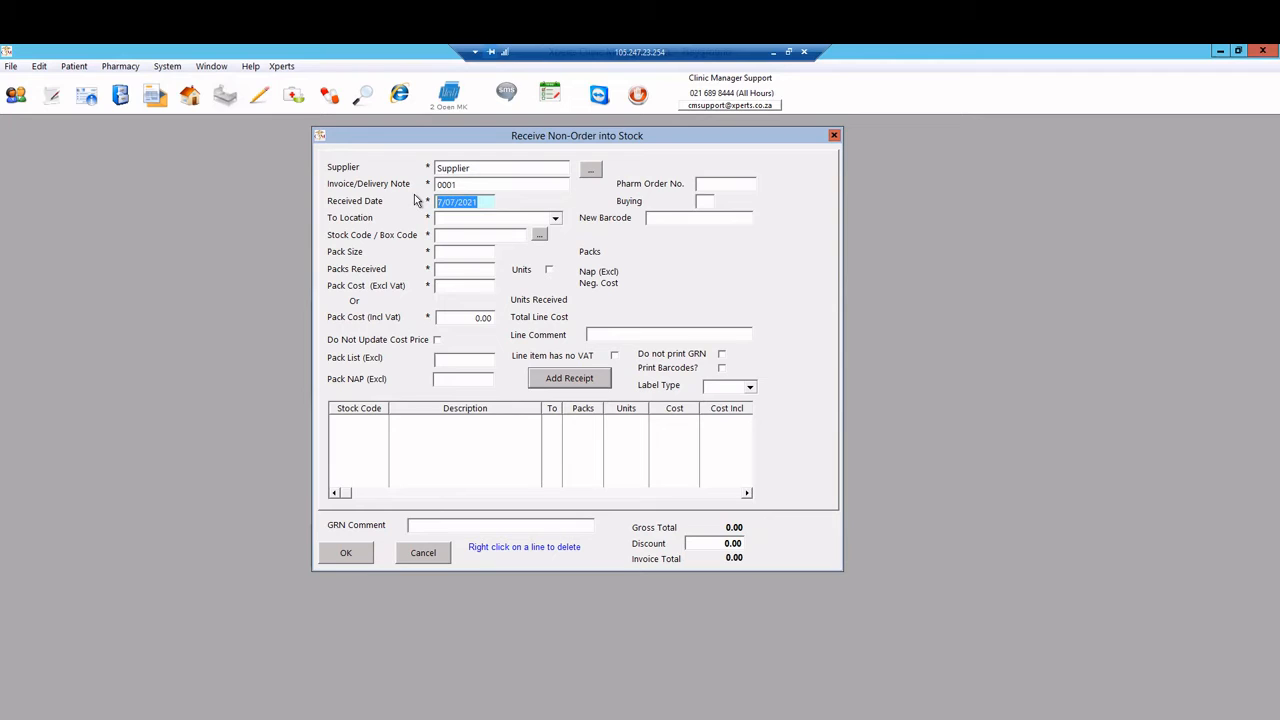
type("0607")
key("Tab")
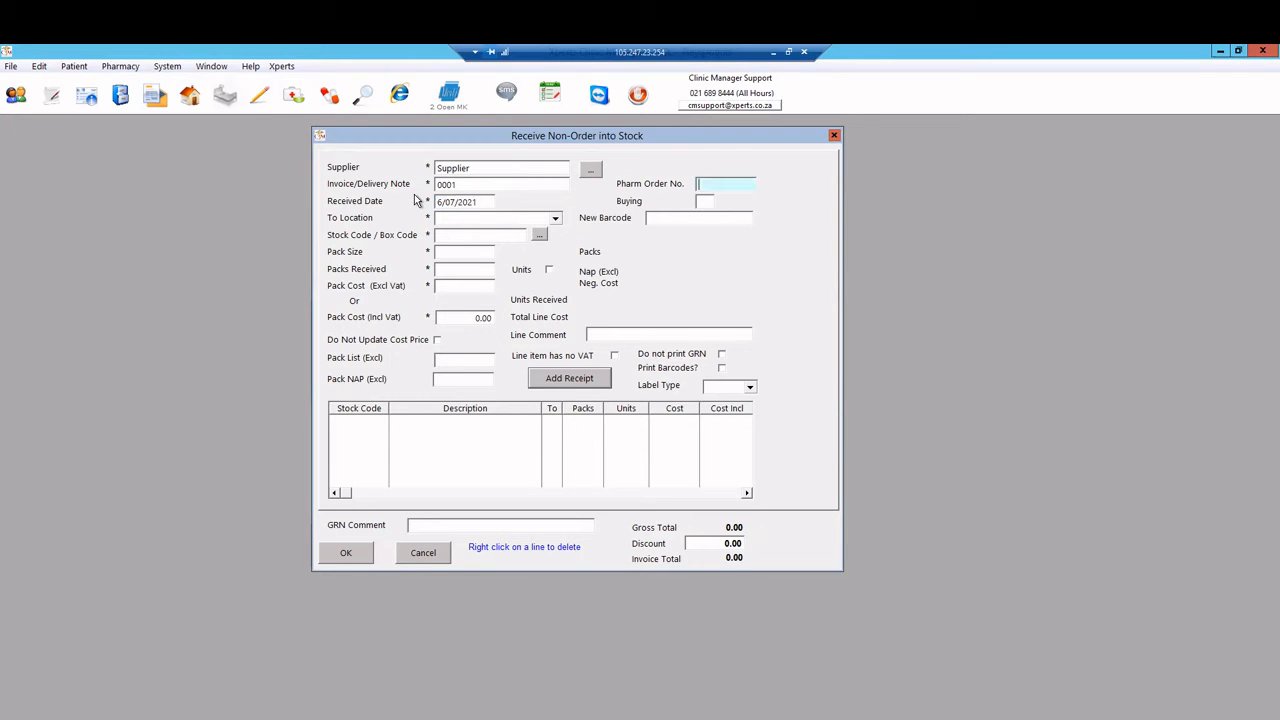
left_click(503, 221)
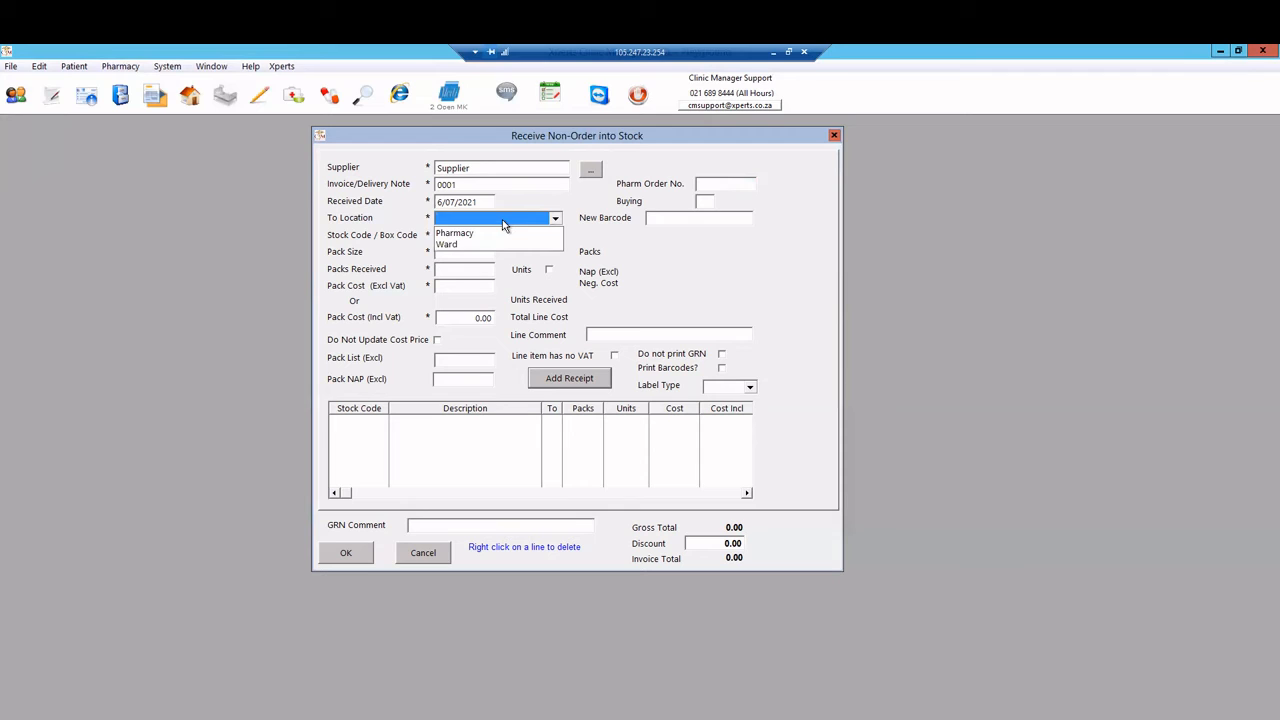
left_click(449, 245)
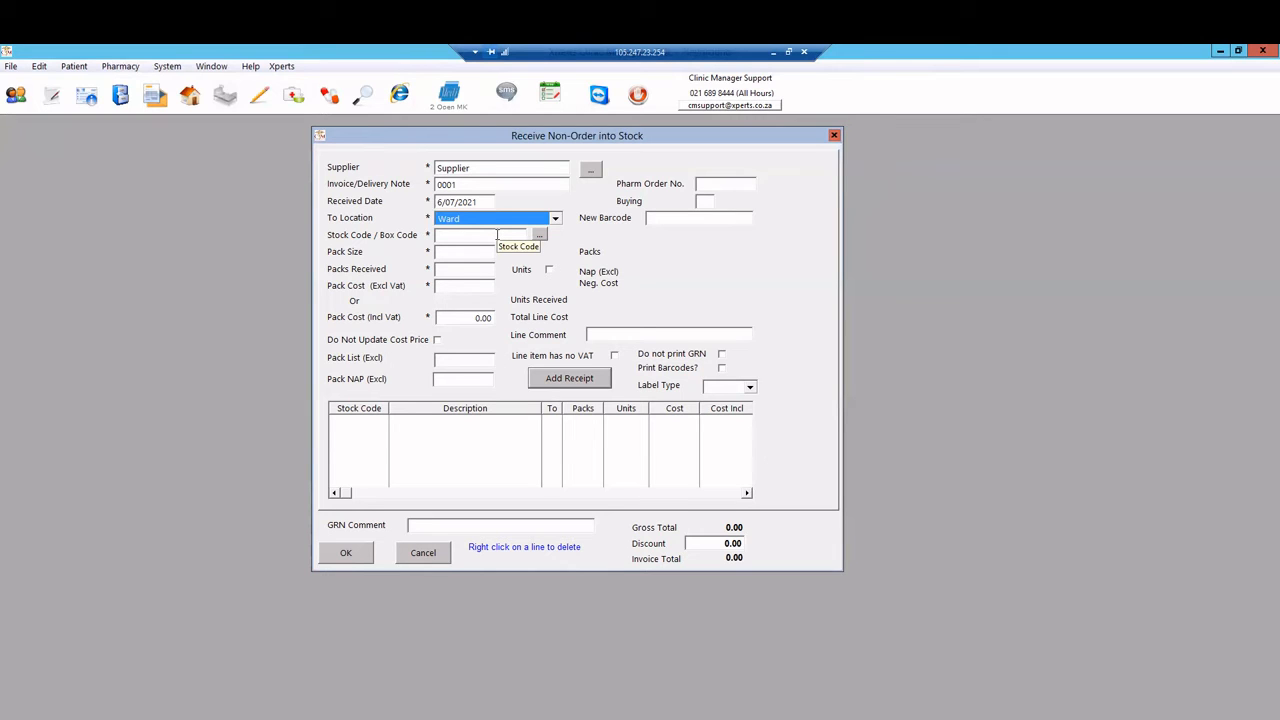
Open the stock code list and browse through the items by description
left_click(538, 238)
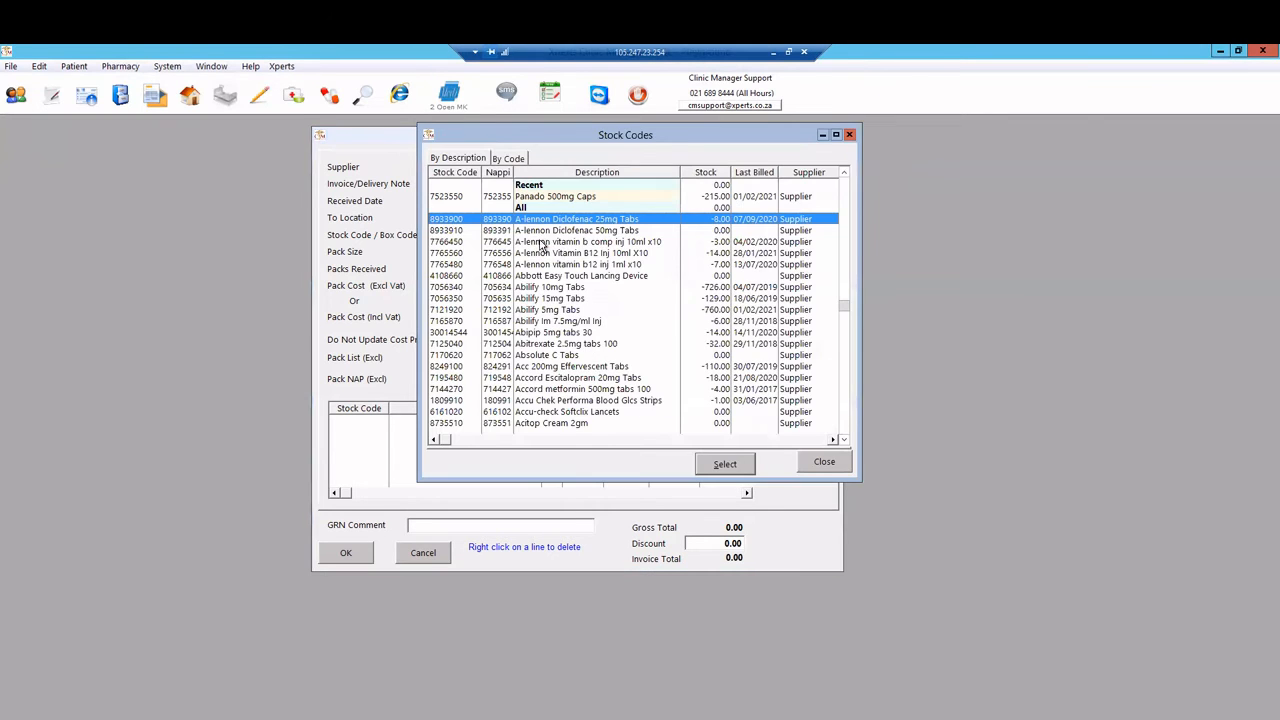
left_click(600, 283)
key("Down")
key("Down")
key("Down")
key("Down")
key("Down")
key("Down")
key("Down")
key("Down")
key("Down")
key("Down")
key("Down")
key("Down")
key("Down")
key("Down")
key("Down")
key("Down")
key("Down")
key("Down")
key("Down")
key("Down")
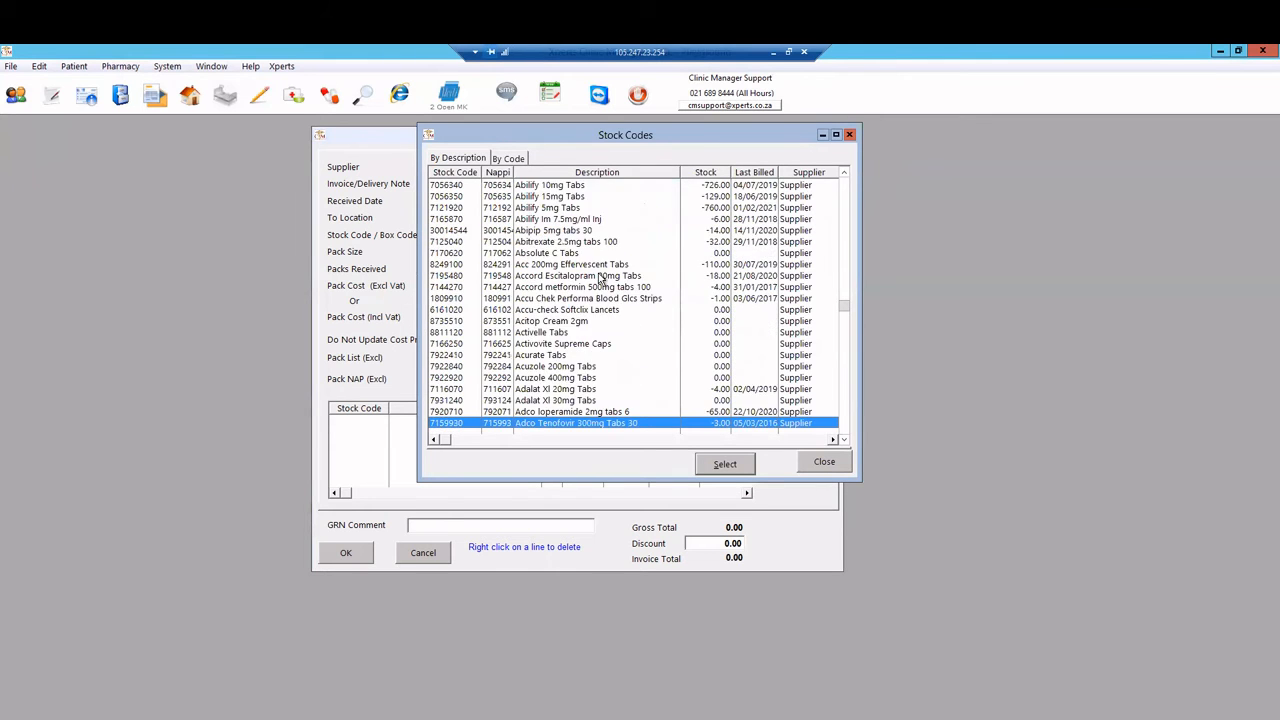
key("Down")
key("Down")
key("Down")
key("Down")
key("Down")
key("Down")
key("Down")
key("Down")
key("Down")
key("Down")
key("Down")
key("Down")
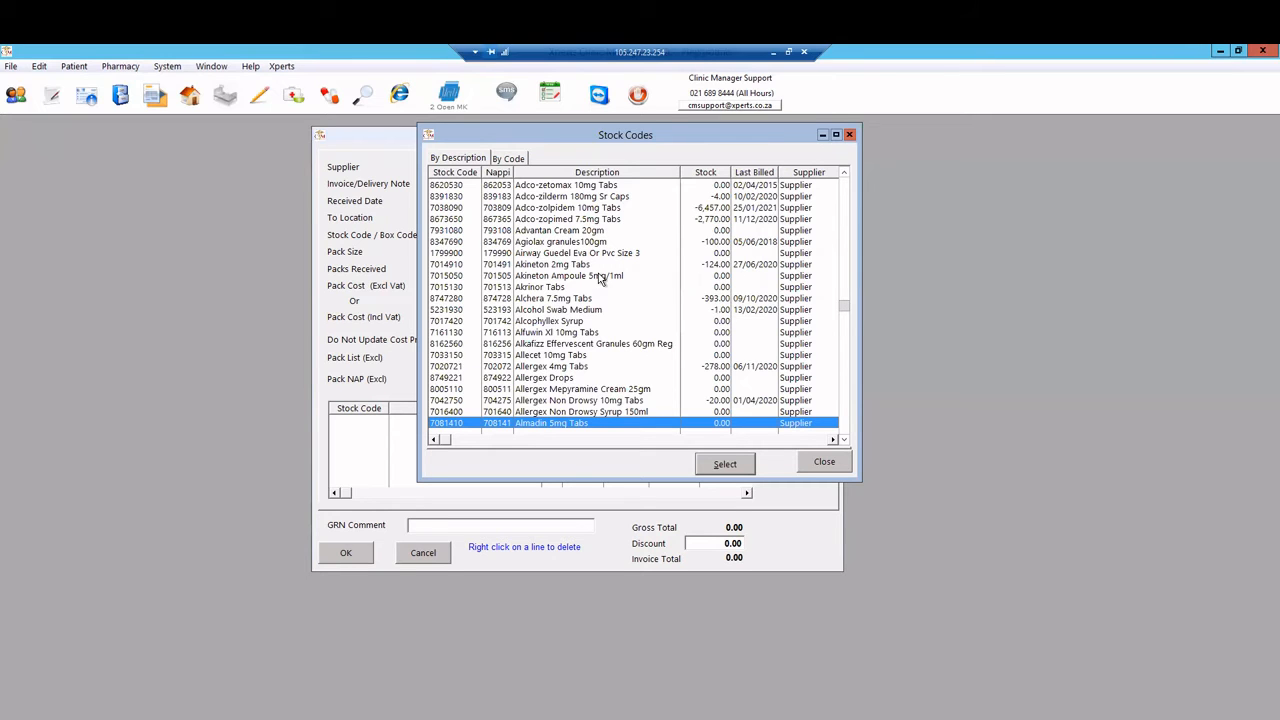
key("Down")
key("Down")
key("Down")
key("Down")
key("Down")
key("Down")
key("Down")
key("Down")
key("Down")
key("Down")
key("Down")
key("Down")
key("Down")
key("Down")
key("Down")
key("Down")
key("Down")
key("Down")
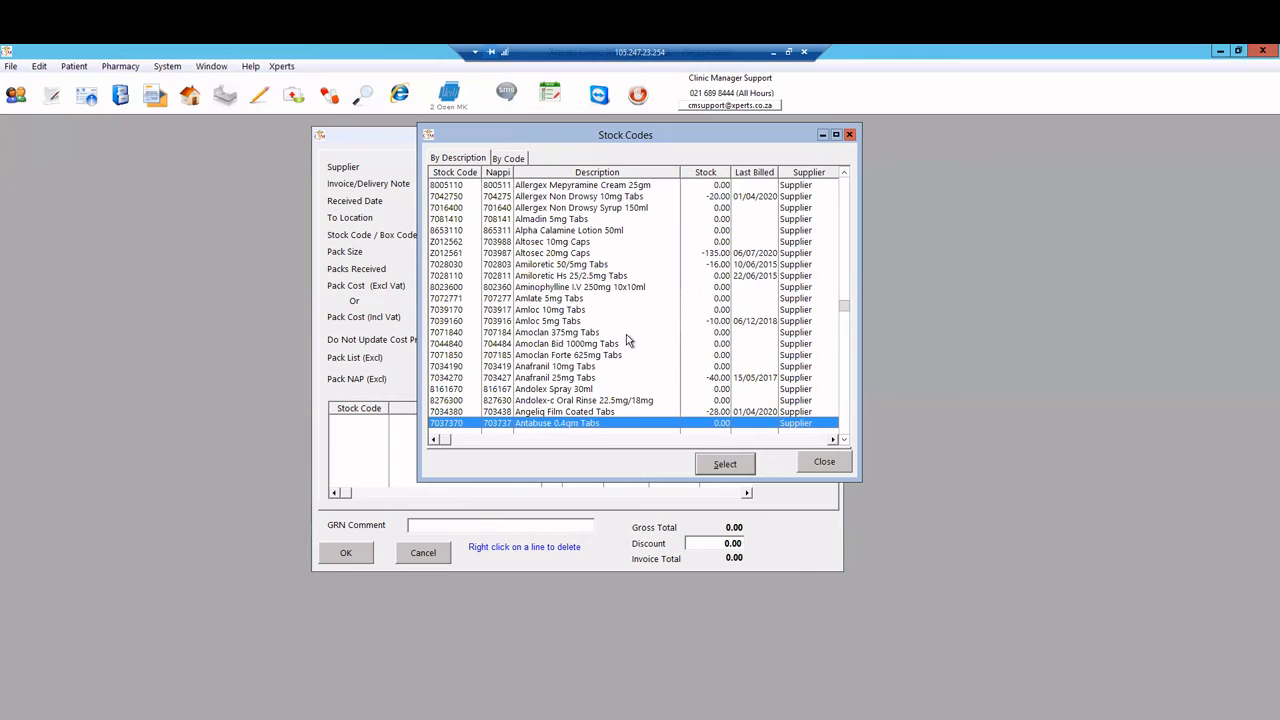
key("Down")
key("Down")
key("Down")
key("Down")
key("Down")
key("Down")
key("Down")
key("Down")
key("Down")
key("Down")
key("Down")
key("Down")
key("Down")
key("Down")
key("Down")
key("Down")
key("Down")
key("Down")
key("Down")
key("Down")
Find the stock items starting with P by description and select Panado 500mg Caps
left_click(648, 176)
key("p")
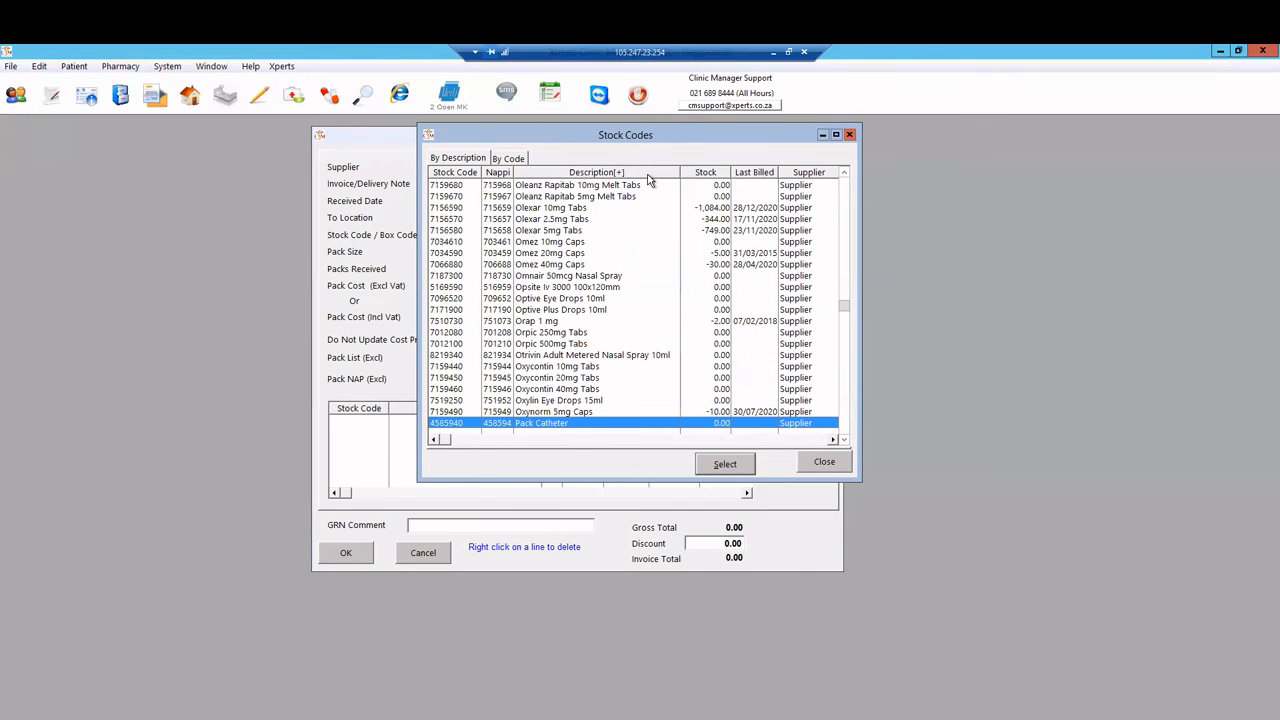
key("Down")
key("Down")
key("Down")
key("Down")
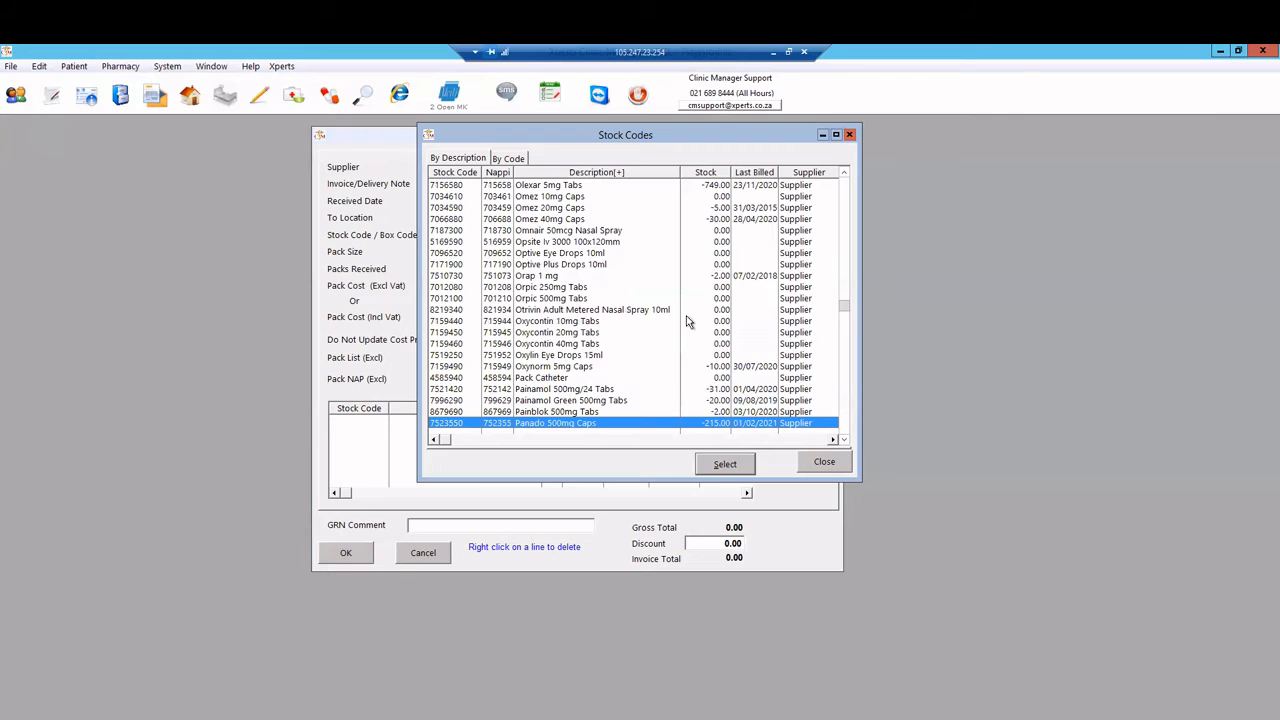
left_click(725, 466)
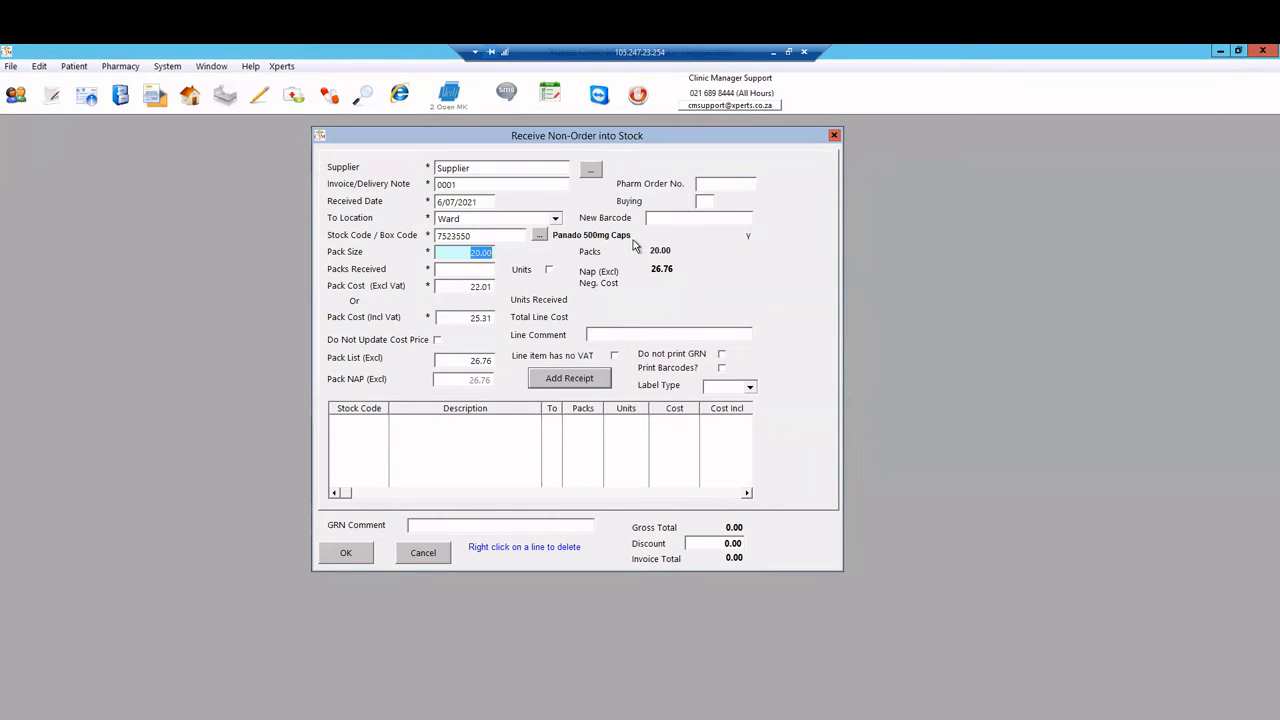
Enter 1 pack received for Panado 500mg Caps and set the pack cost including VAT to 30
left_click(485, 269)
type("1")
left_click(475, 318)
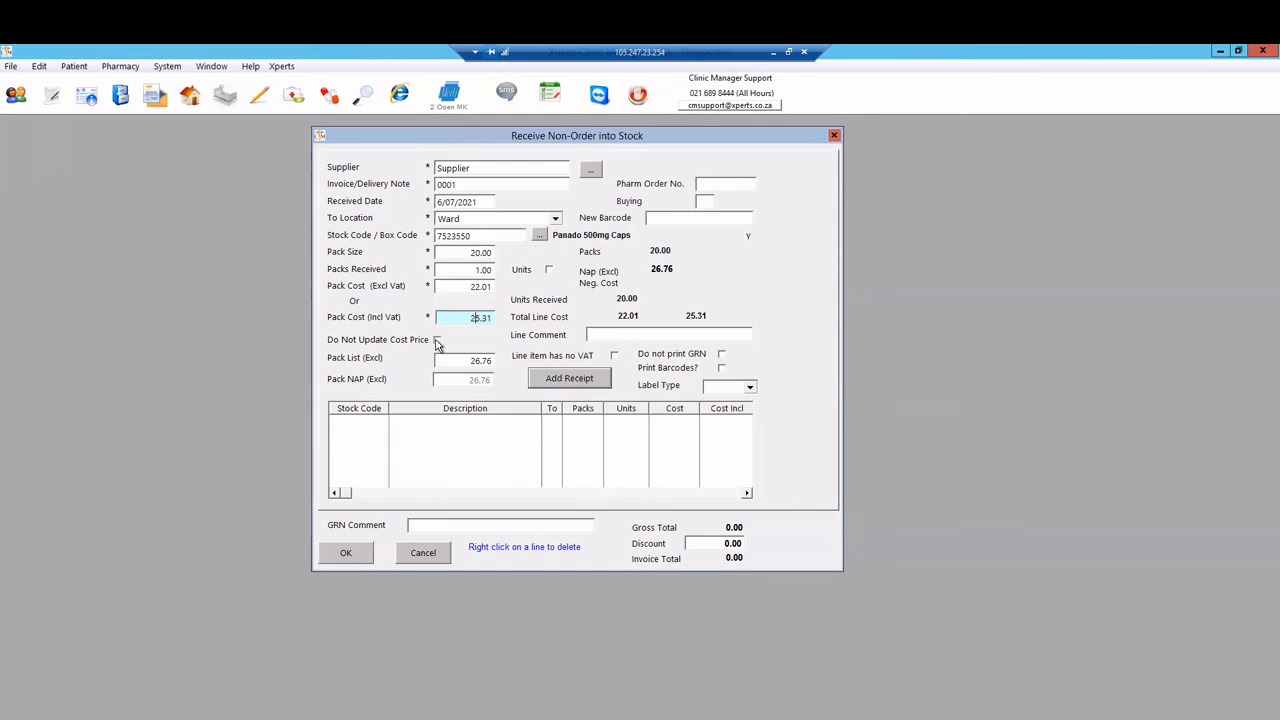
left_click_drag(469, 318, 523, 318)
type("30")
key("Tab")
Set the pack cost including VAT for Panado 500mg Caps to 500
left_click_drag(462, 318, 535, 328)
type("500")
key("Tab")
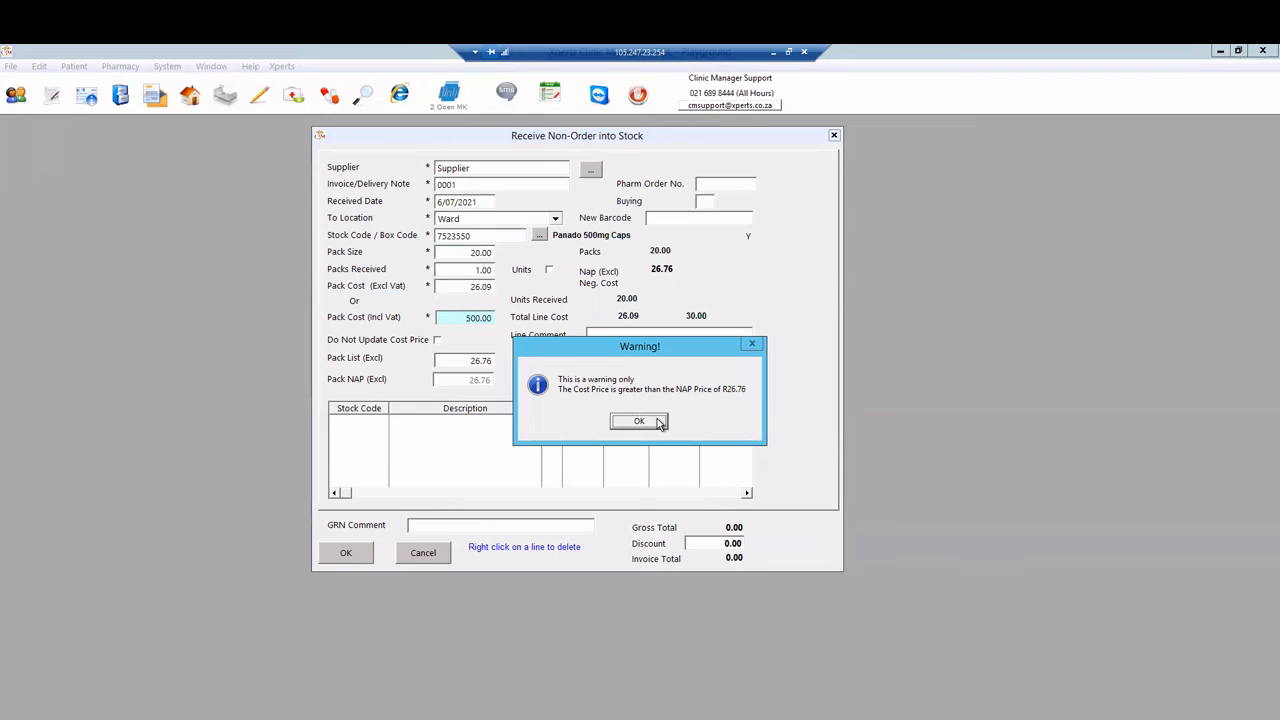
left_click(640, 421)
left_click(459, 317)
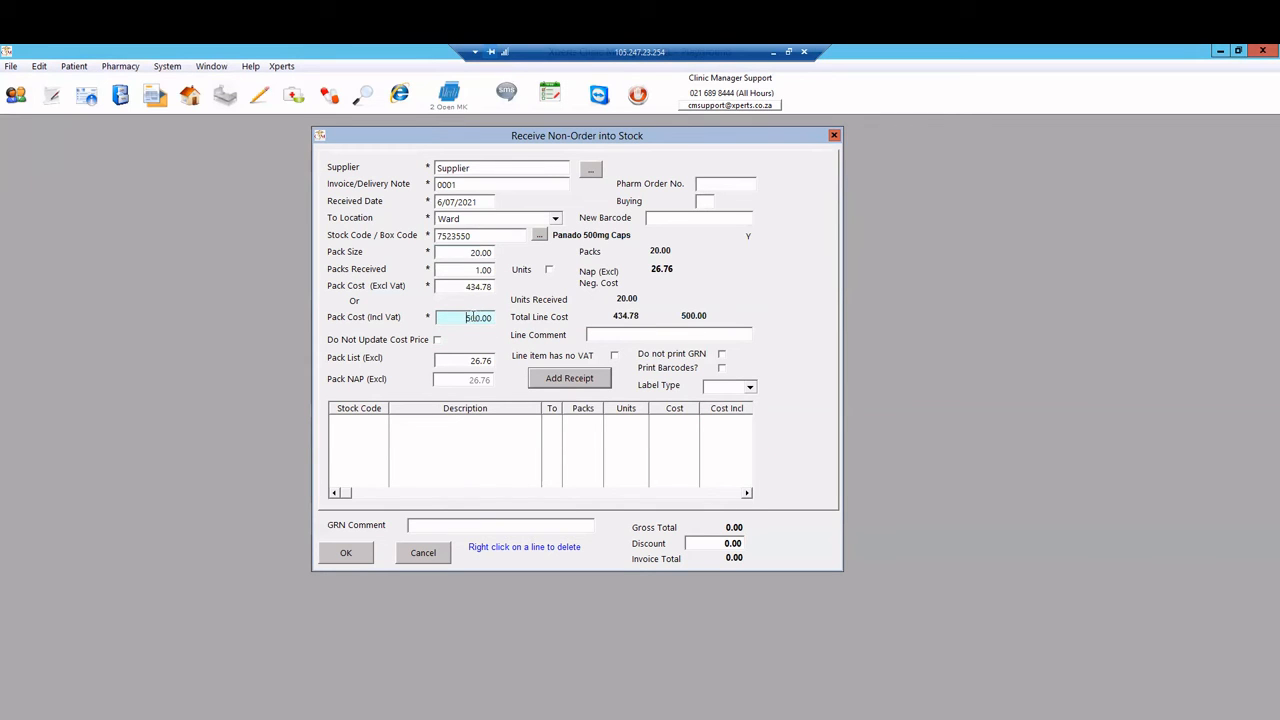
left_click_drag(459, 317, 494, 321)
Replace the chosen stock item with Acitop Cream 2gm from the stock code list
left_click(539, 235)
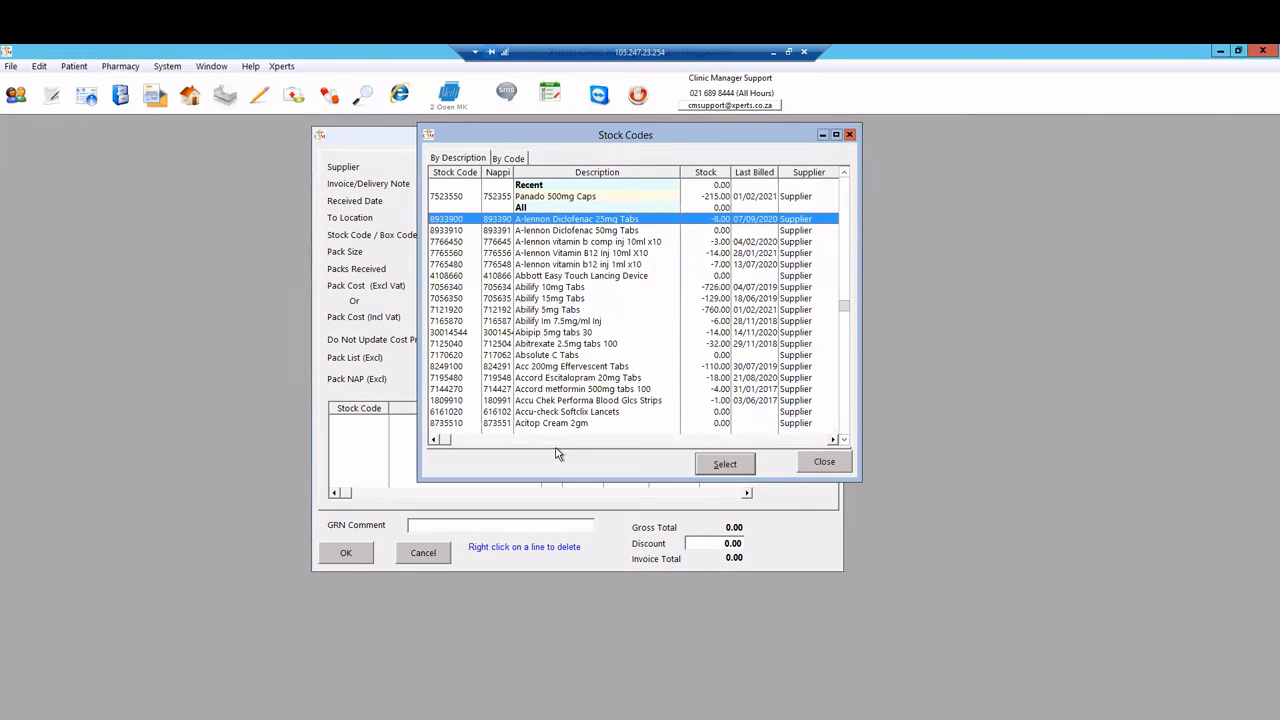
left_click(551, 425)
left_click(716, 467)
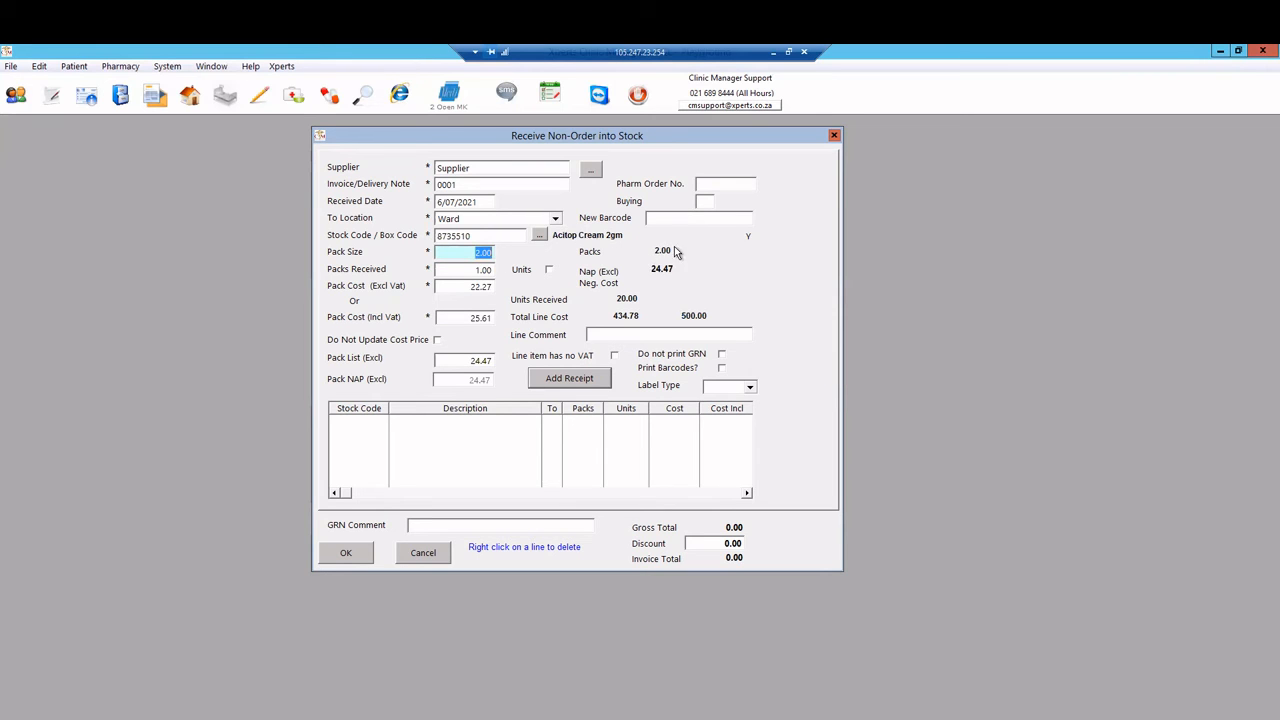
Change the stock item to Absolute C Tabs from the stock code list
left_click(540, 237)
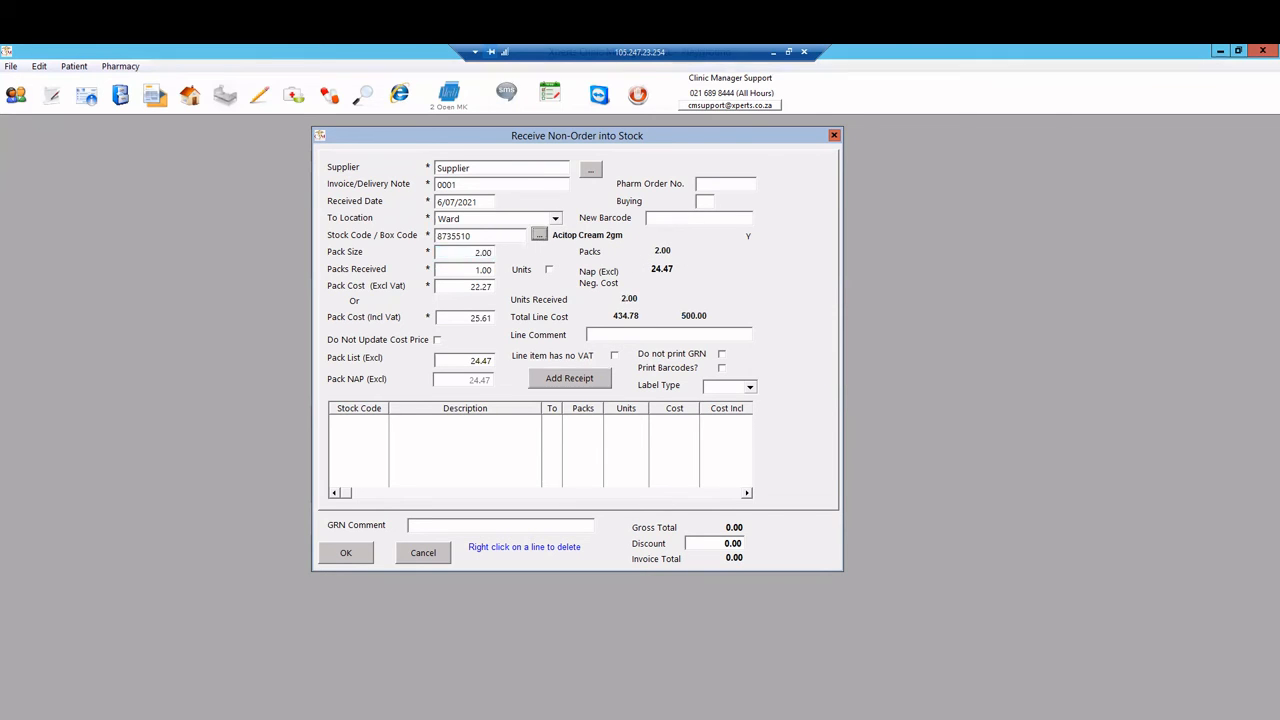
left_click(546, 366)
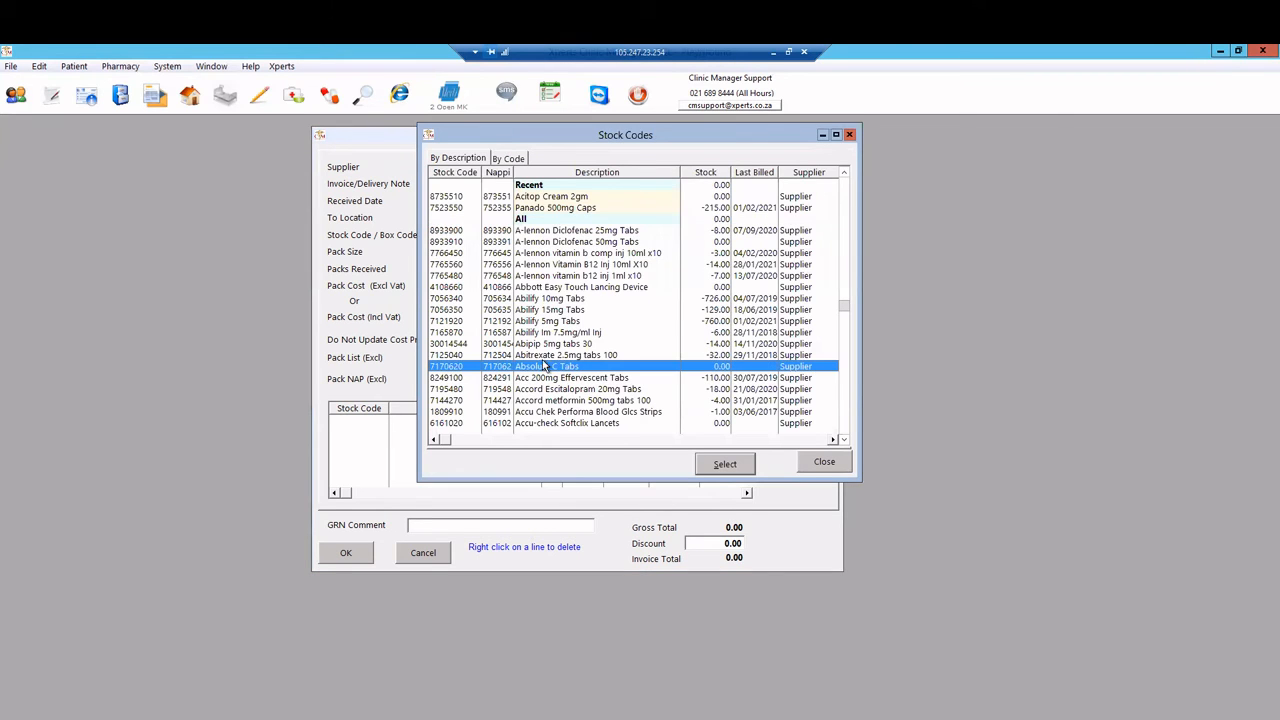
left_click(714, 460)
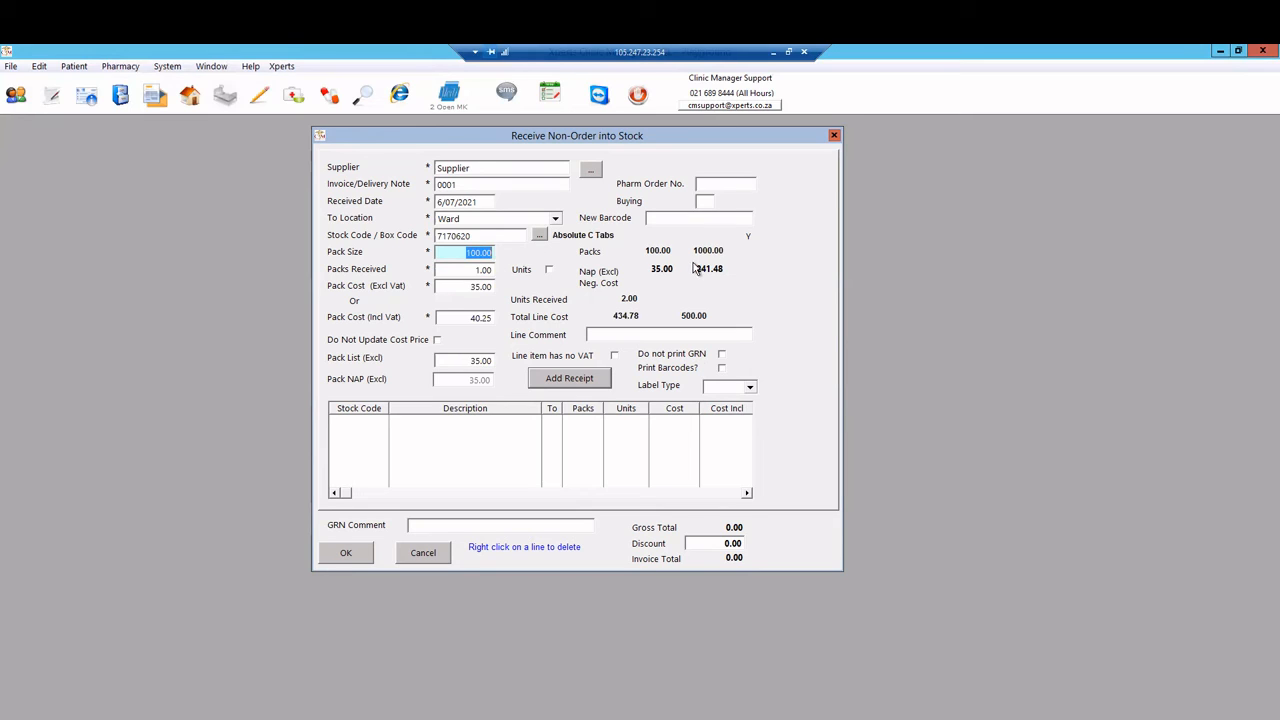
Set the pack size for Absolute C Tabs to 1,000 and the packs received to 2
left_click(452, 253)
left_click_drag(452, 253, 512, 254)
type("10")
left_click_drag(470, 254, 508, 262)
key("Tab")
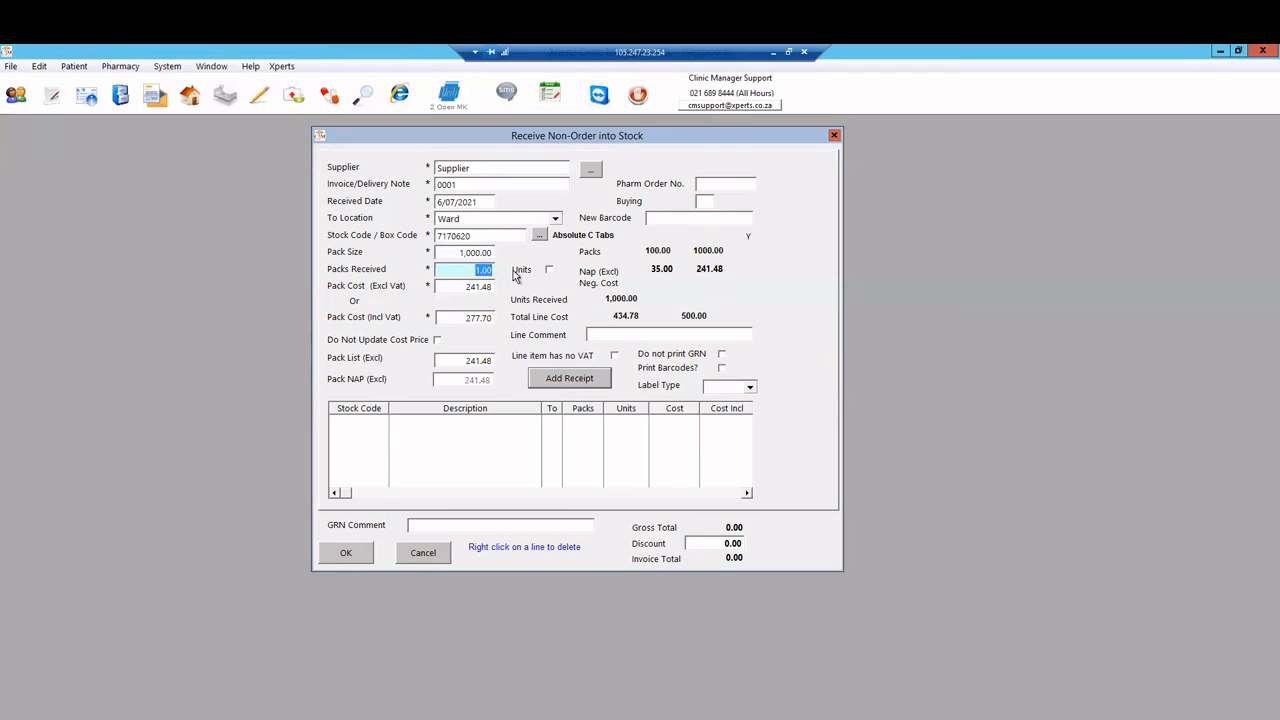
type("2")
key("Tab")
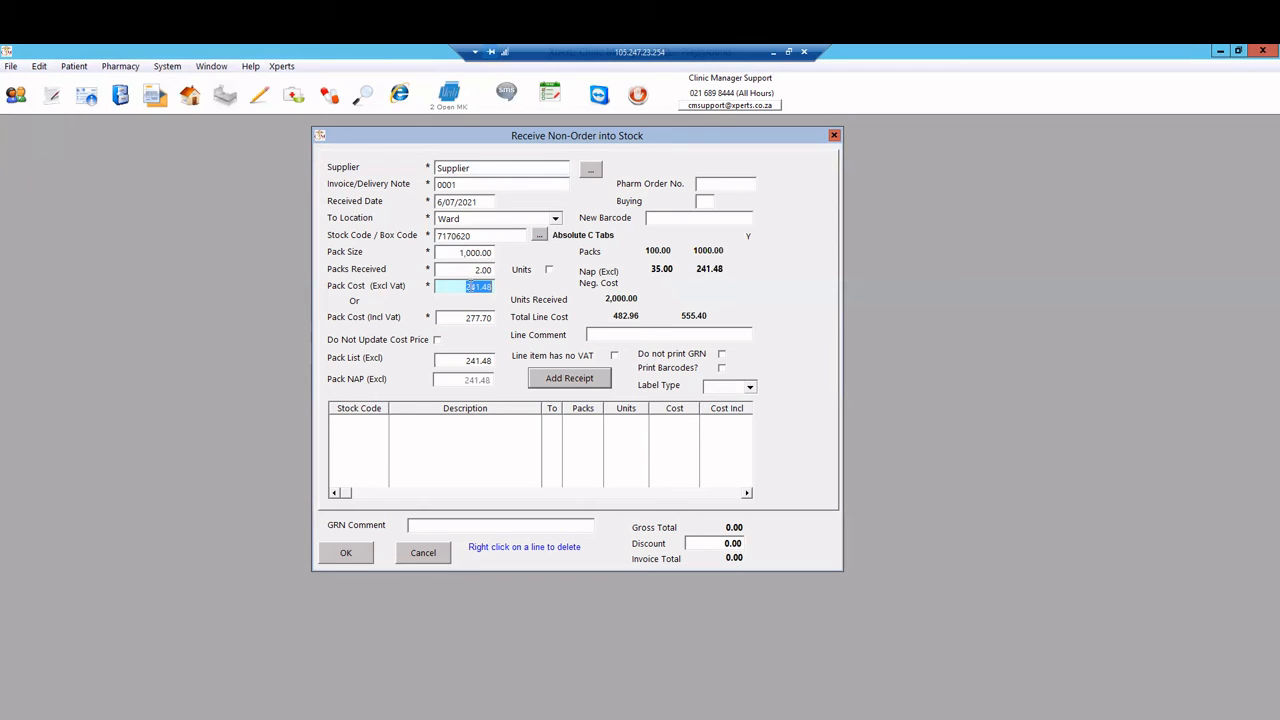
Set the pack cost including VAT for Absolute C Tabs to 500 and add the line to the receipt
left_click(460, 316)
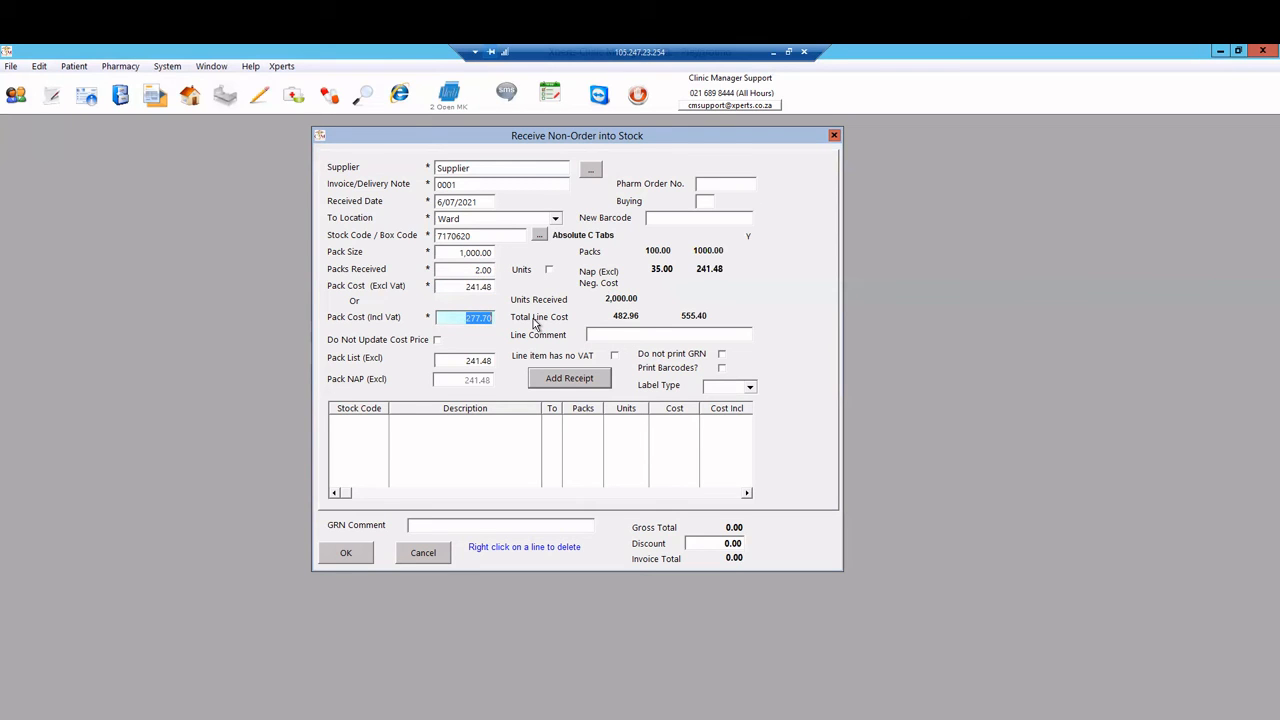
type("500")
key("Tab")
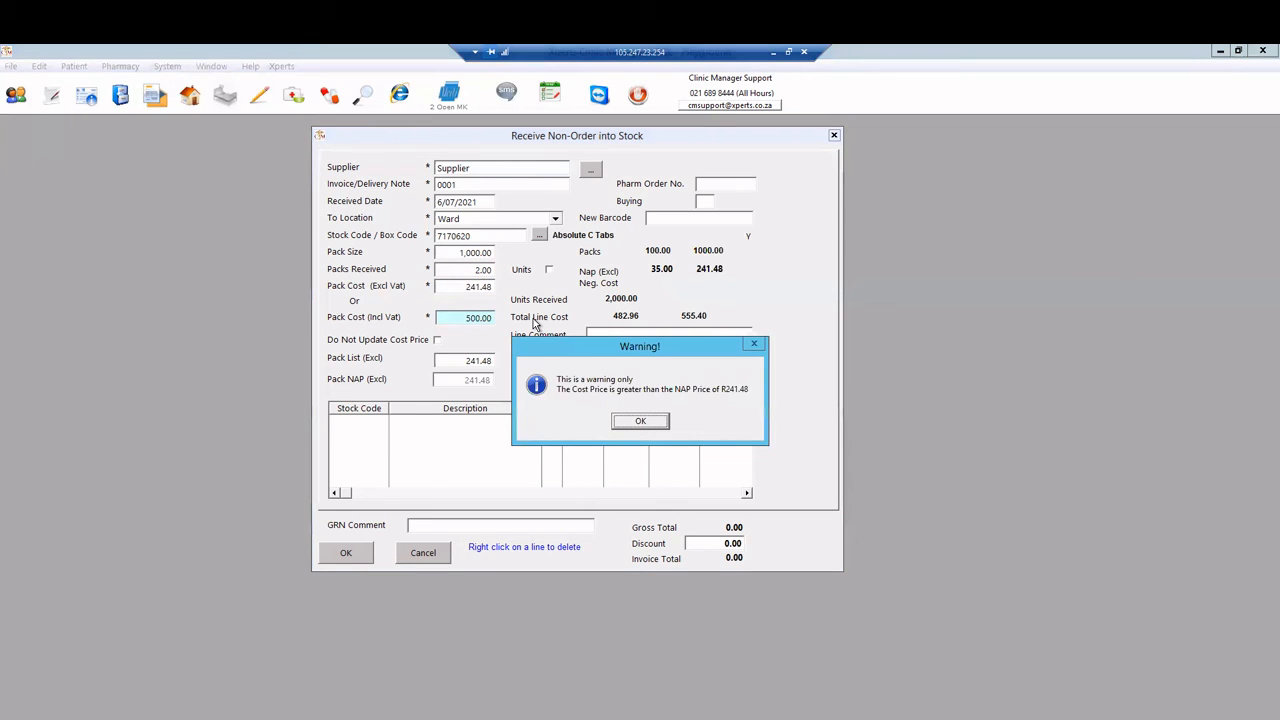
left_click(635, 420)
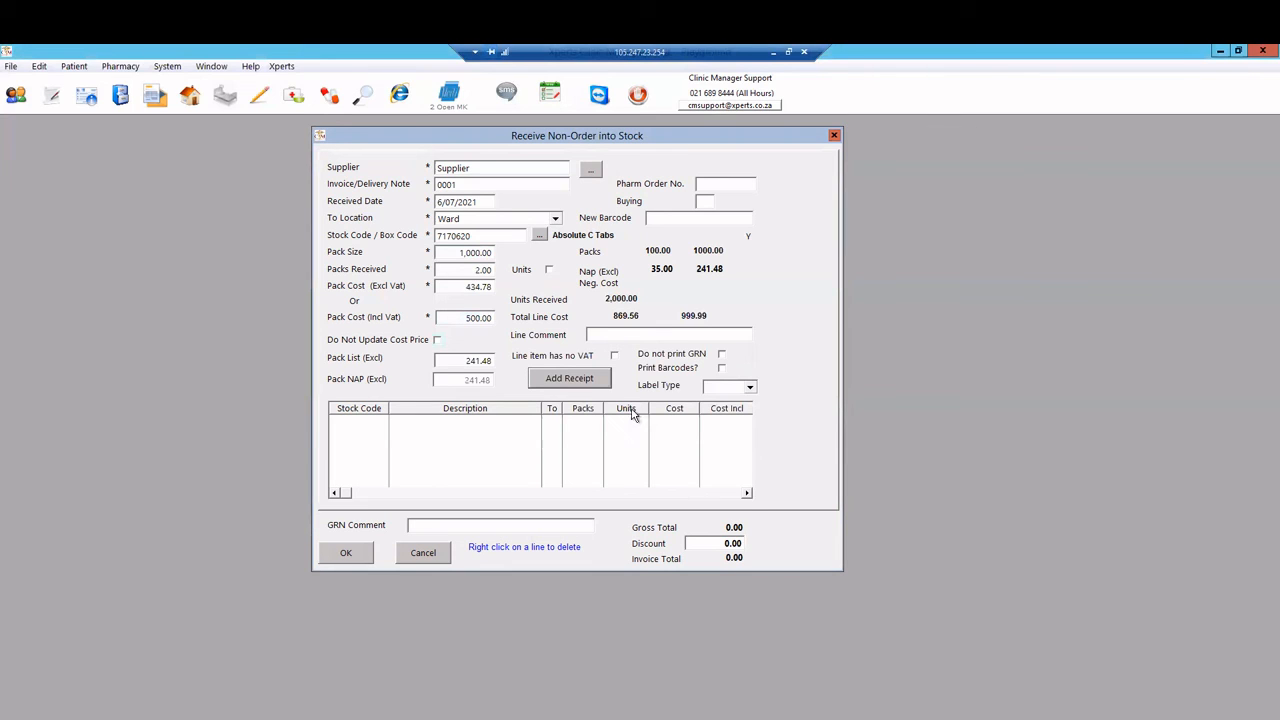
left_click(580, 382)
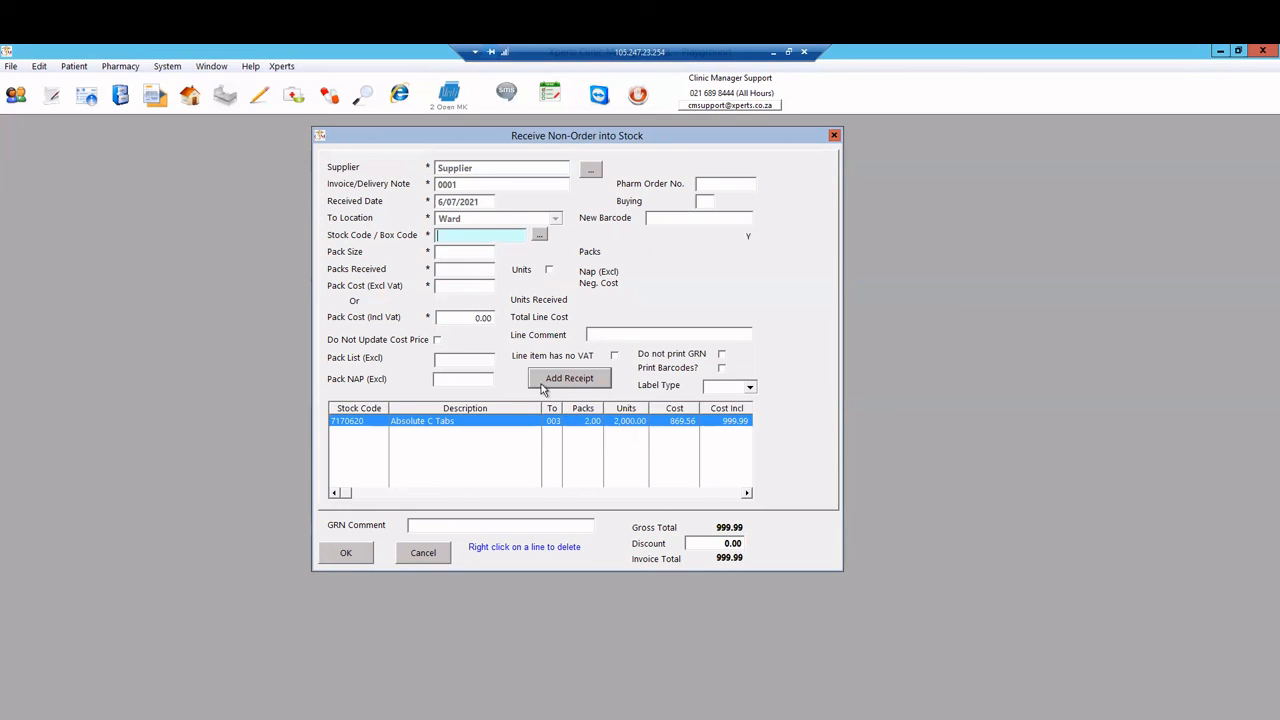
Select Panado 500mg Caps from the recent stock items as the next receipt item
left_click(538, 237)
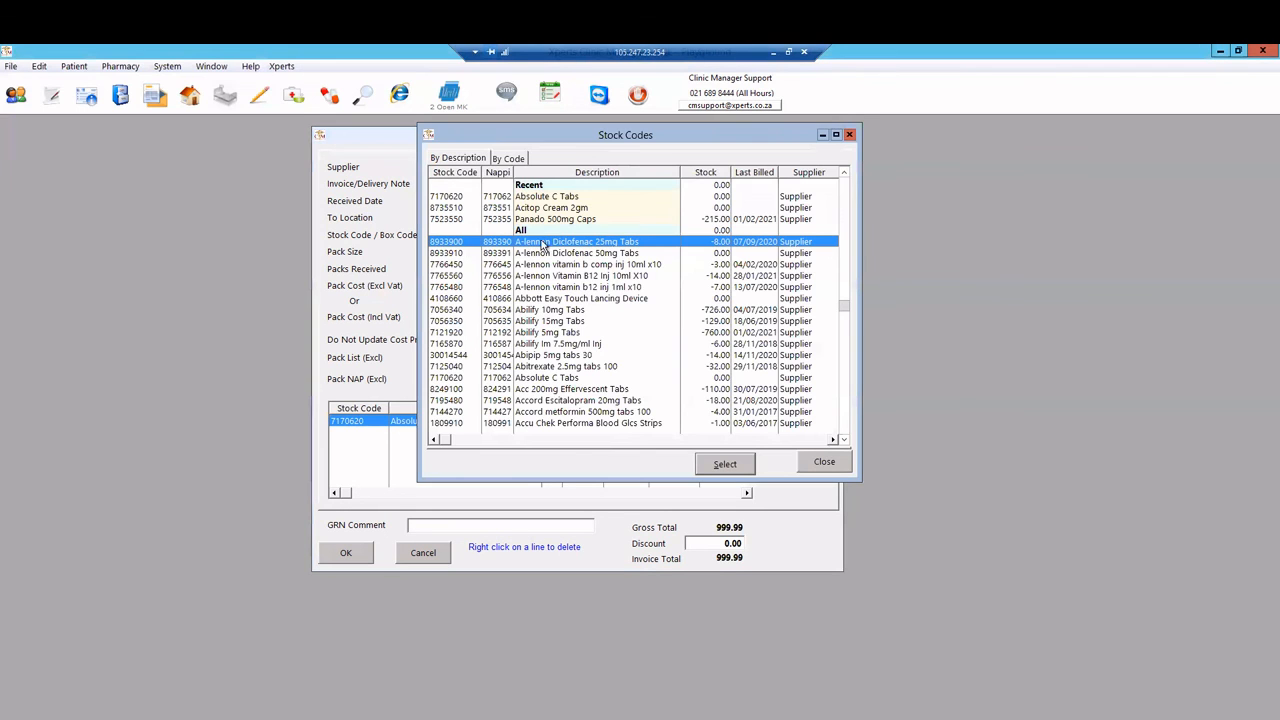
left_click(545, 219)
left_click(725, 466)
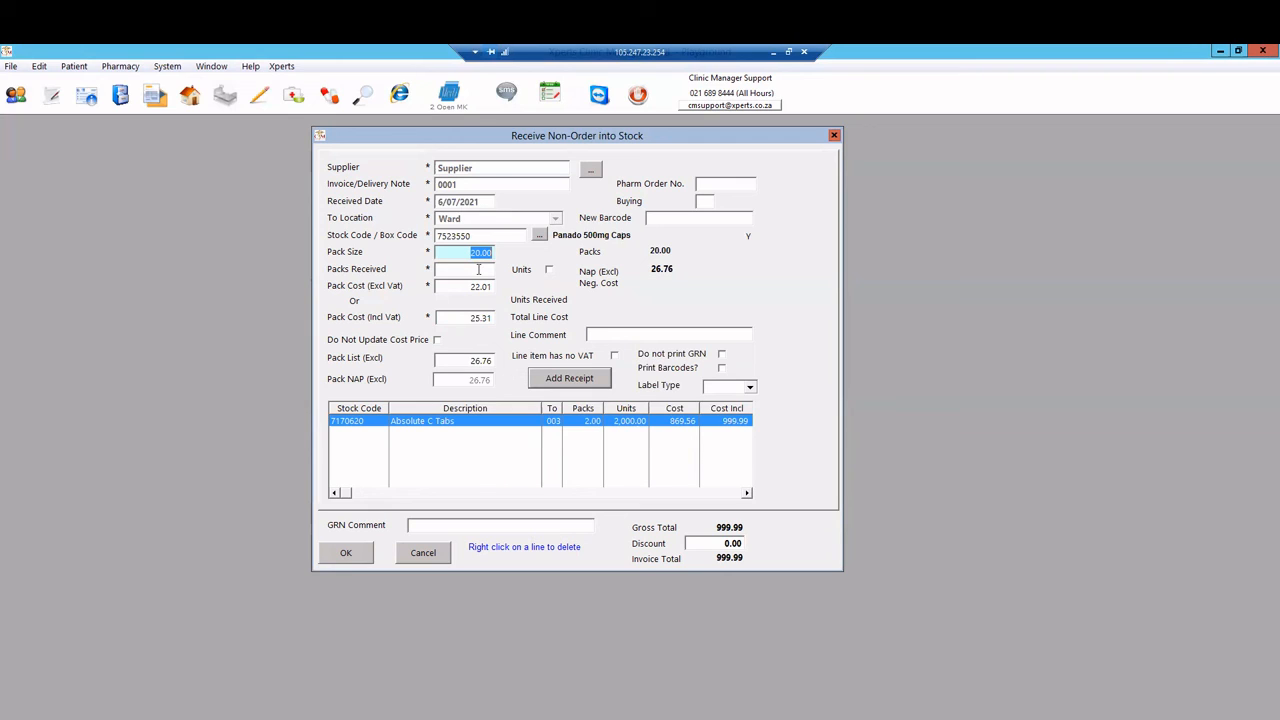
Receive Panado 500mg Caps by units instead of packs, with a quantity of 5, and add the line to the receipt
left_click(479, 269)
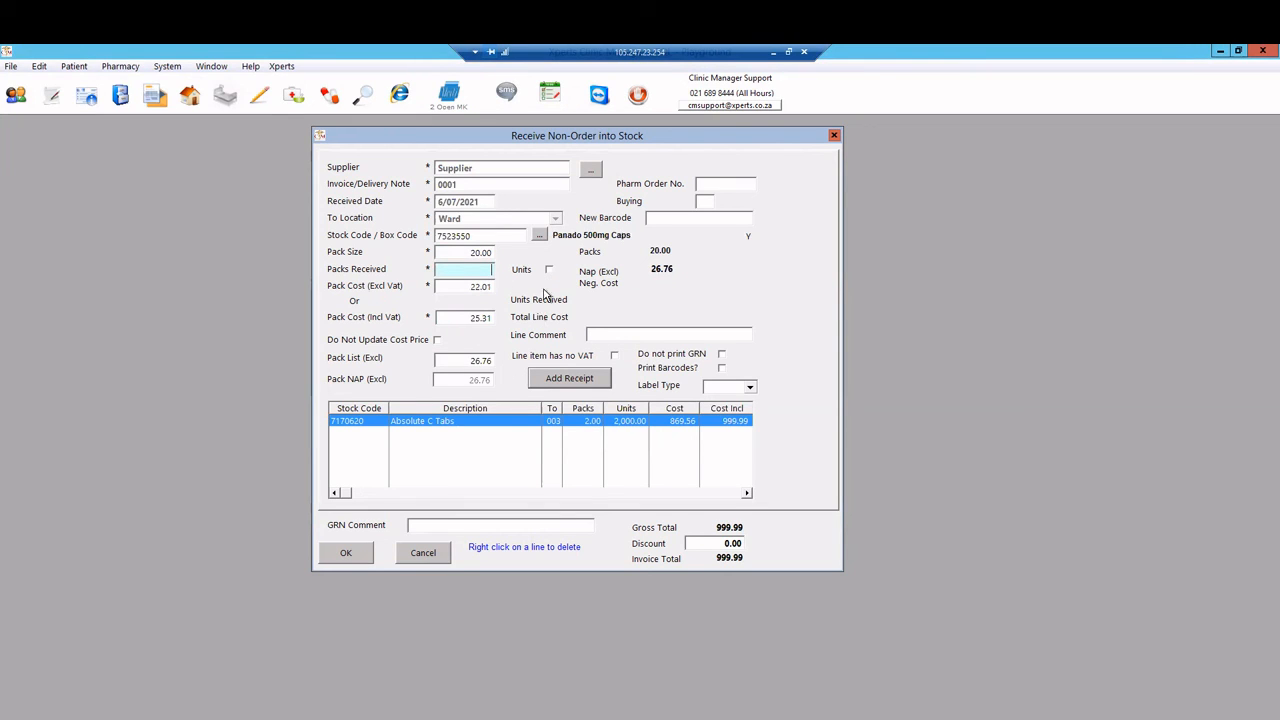
left_click(549, 271)
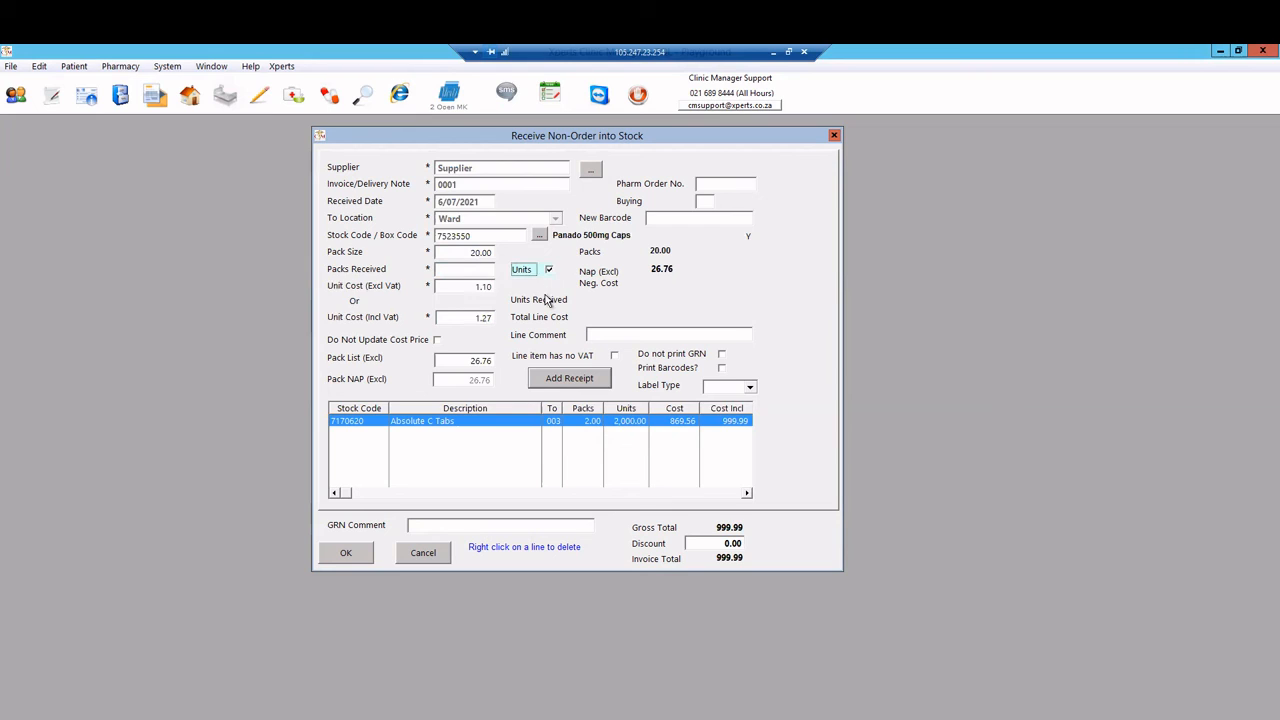
left_click(477, 270)
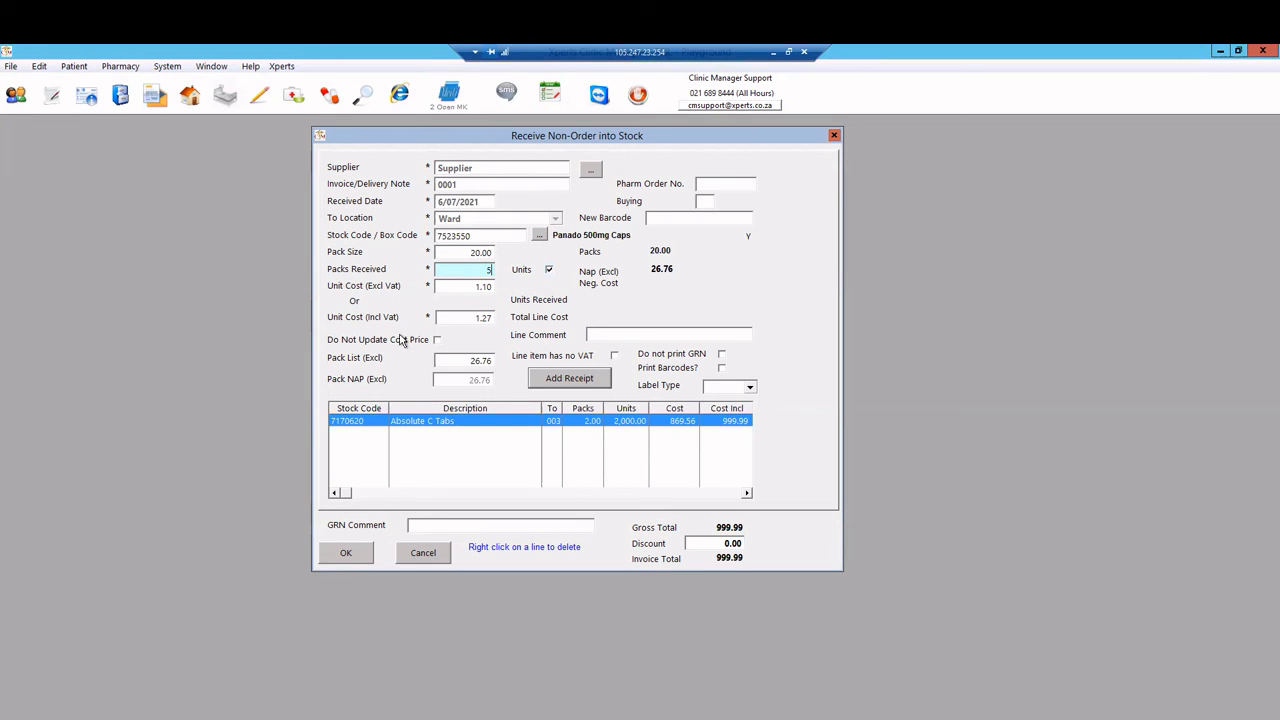
key("Tab")
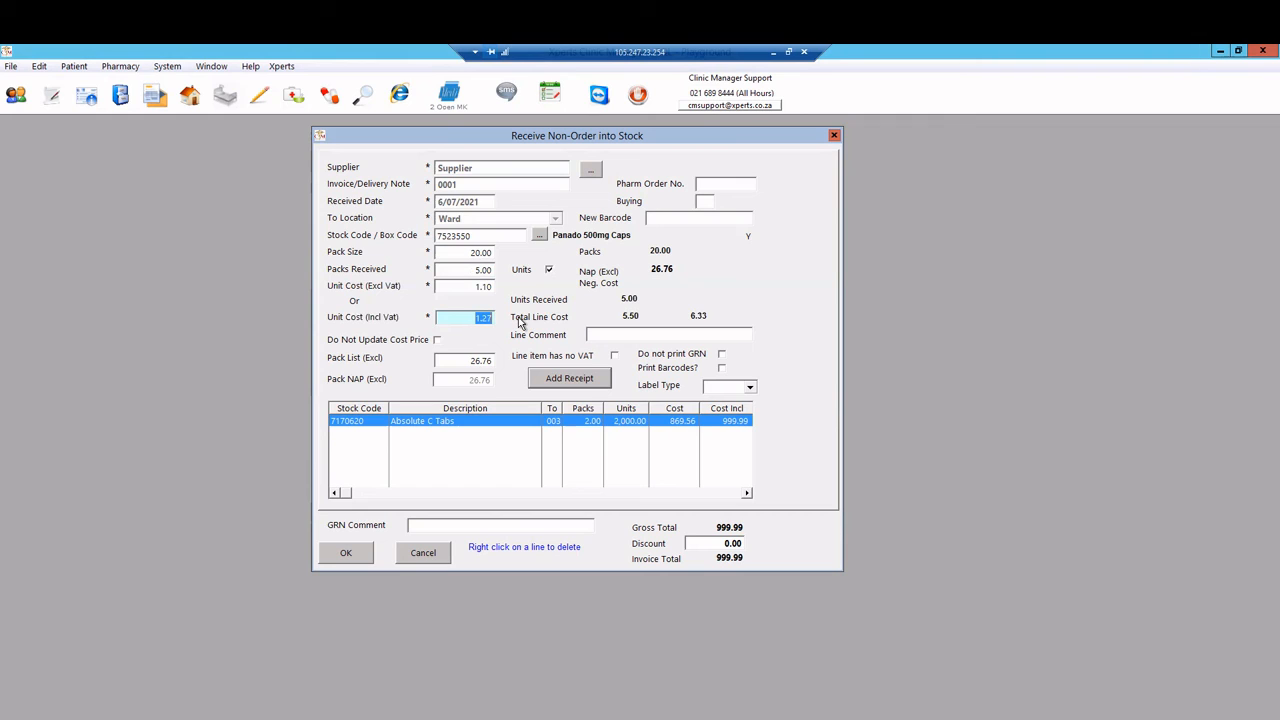
left_click(473, 317)
double_click(485, 324)
left_click(594, 384)
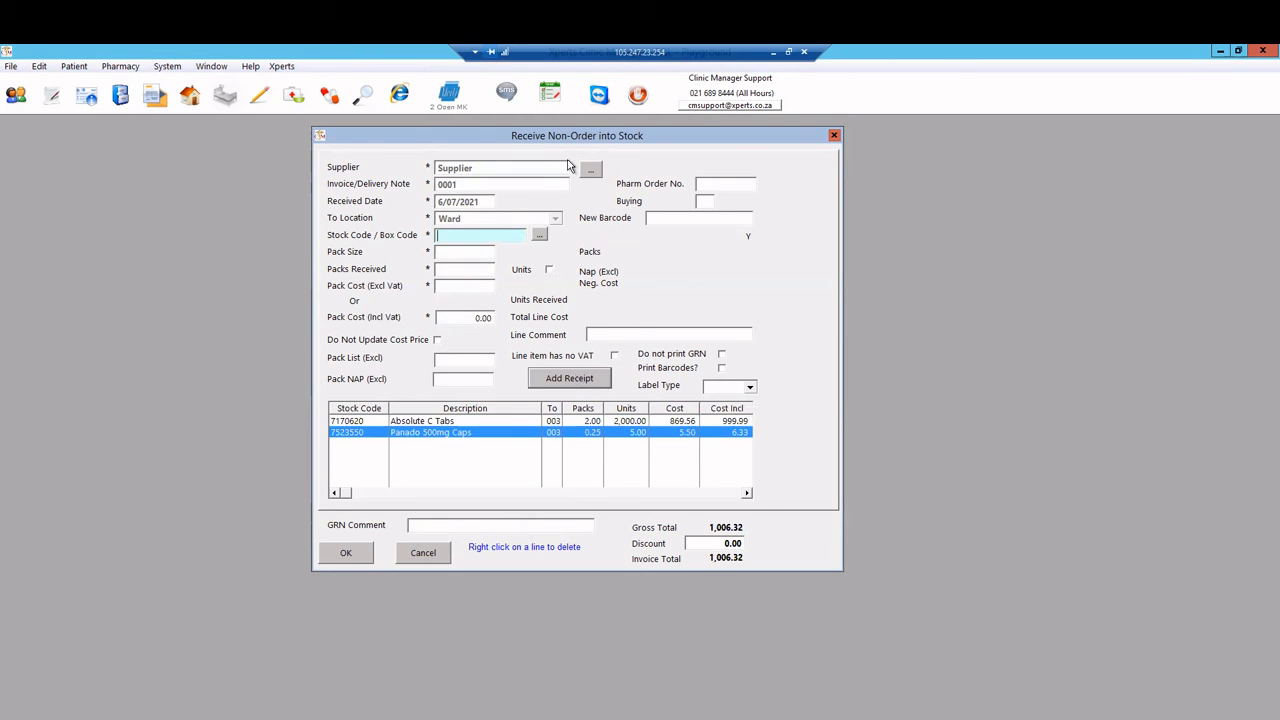
Select Acitop Cream 2gm from the recent stock items and submit the stock receipt
left_click(539, 235)
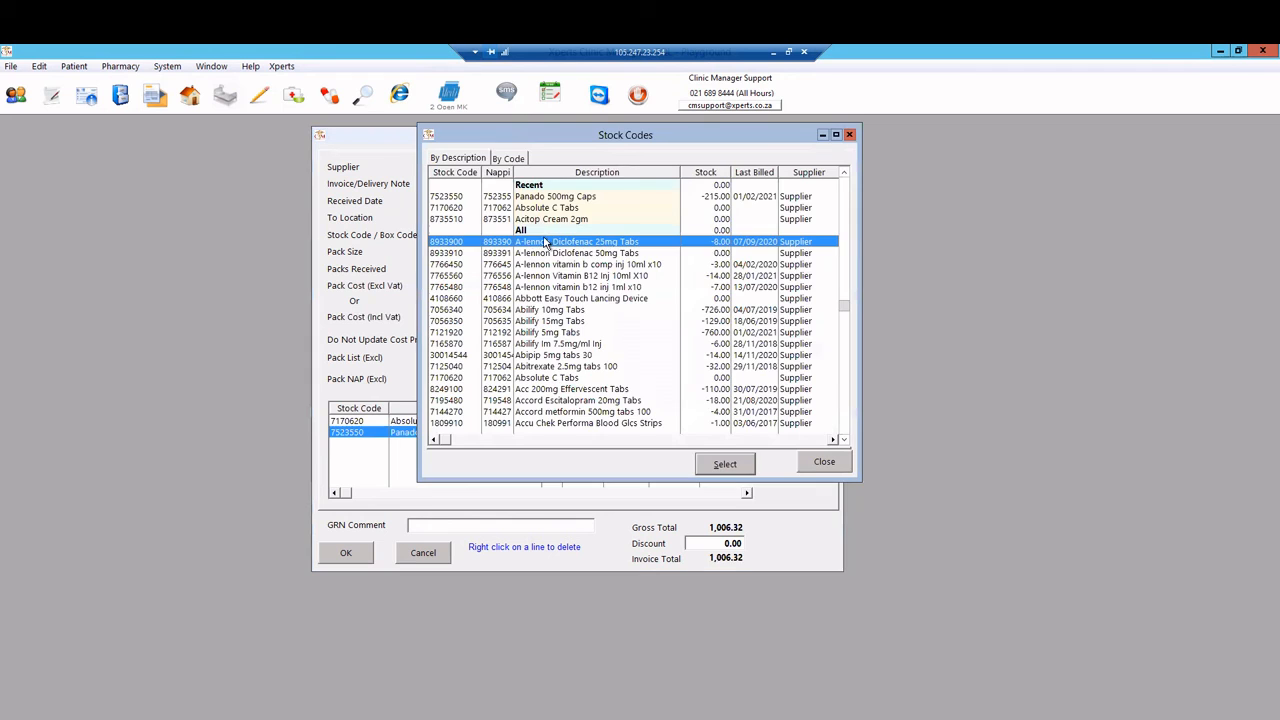
left_click(537, 218)
left_click(725, 464)
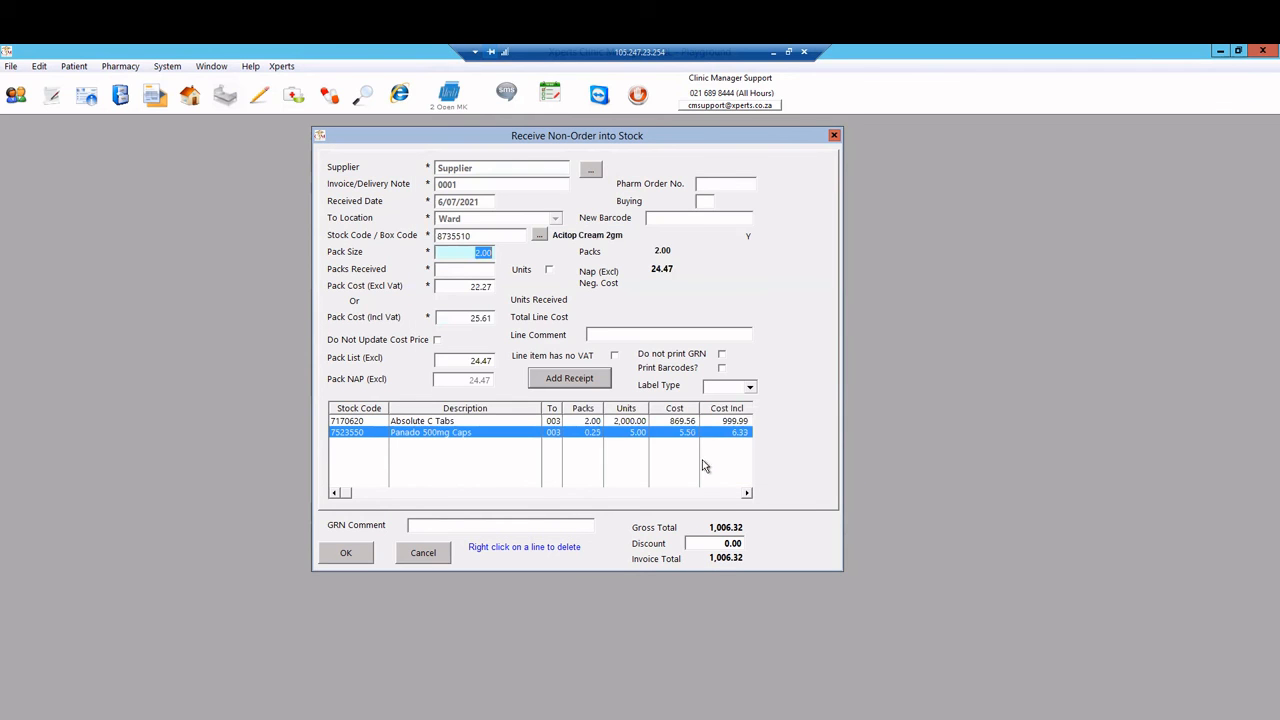
left_click(348, 558)
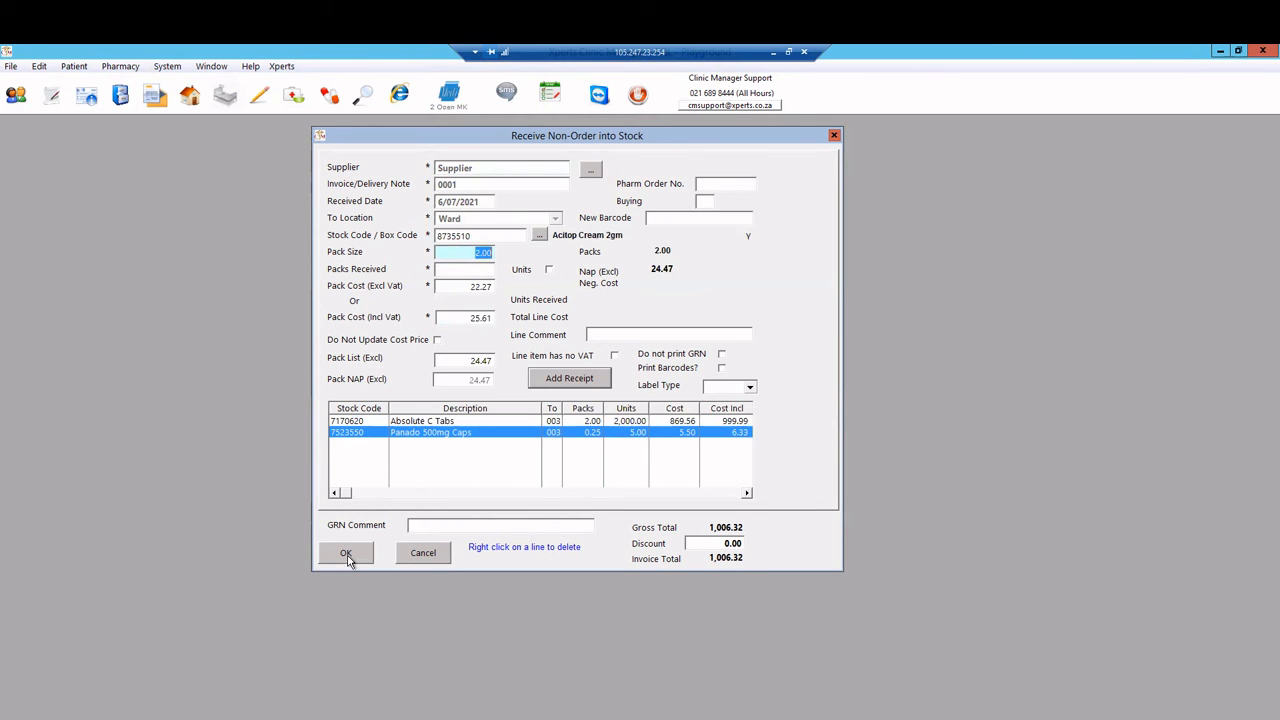